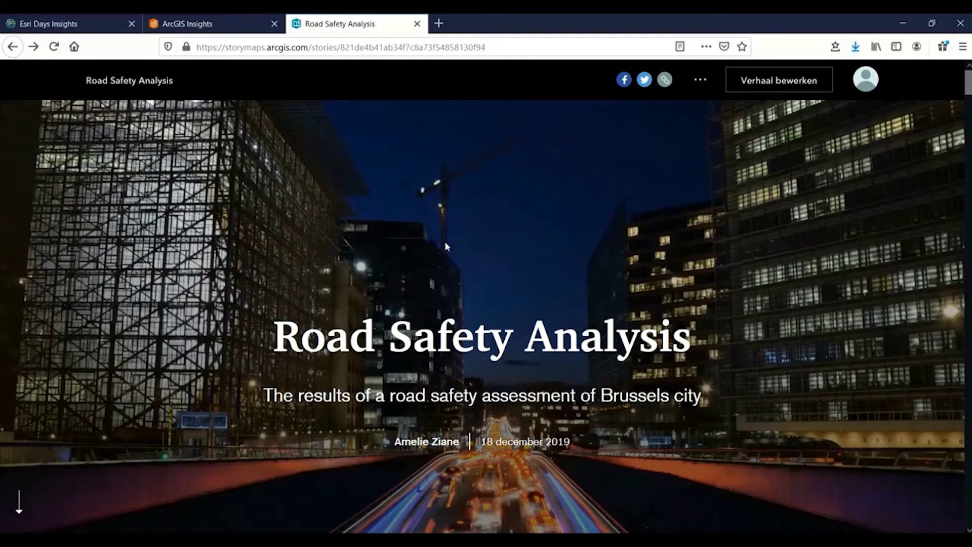
Activate the embedded accidents map under Situation Overview in the Road Safety Analysis story and filter the yearly chart by selecting Anderlecht
scroll(580, 252, "down", 10)
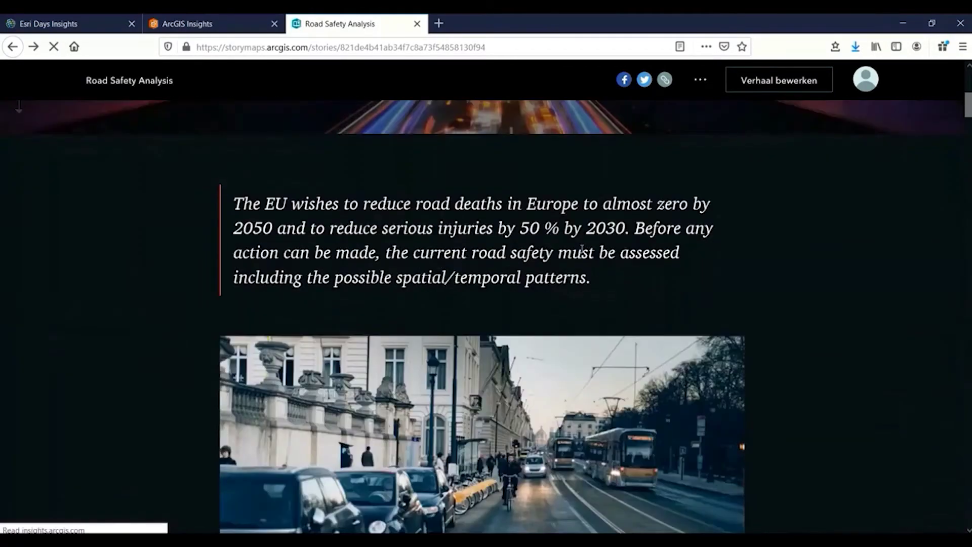
scroll(563, 274, "down", 5)
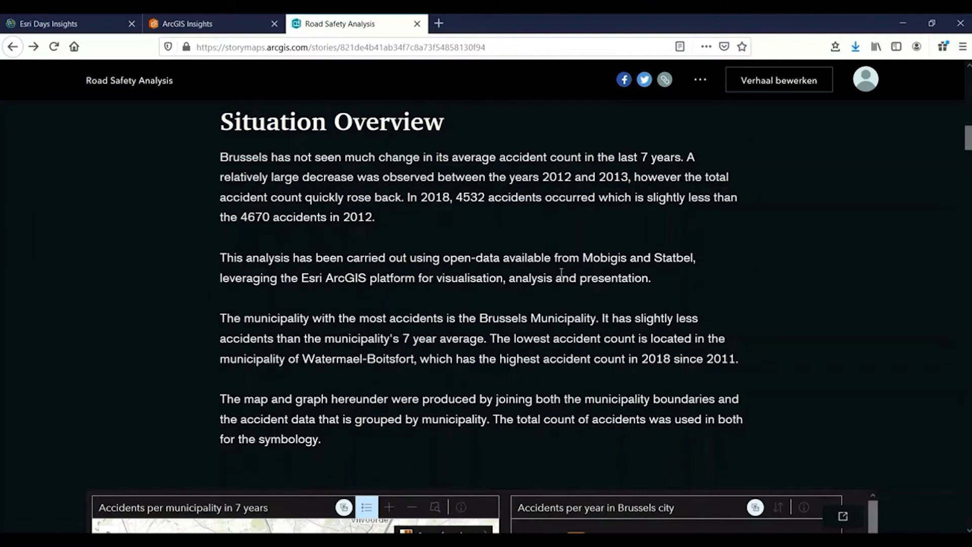
scroll(561, 272, "down", 5)
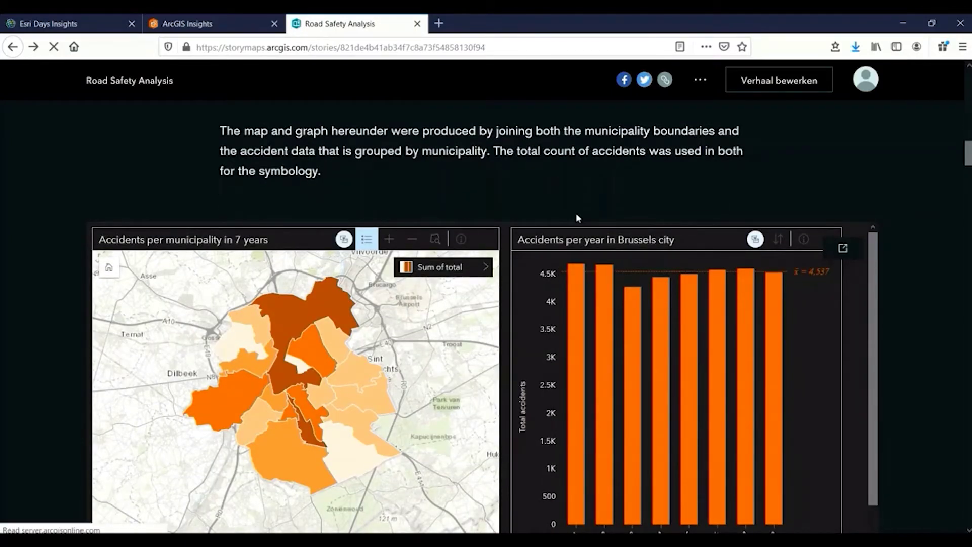
scroll(576, 218, "down", 1)
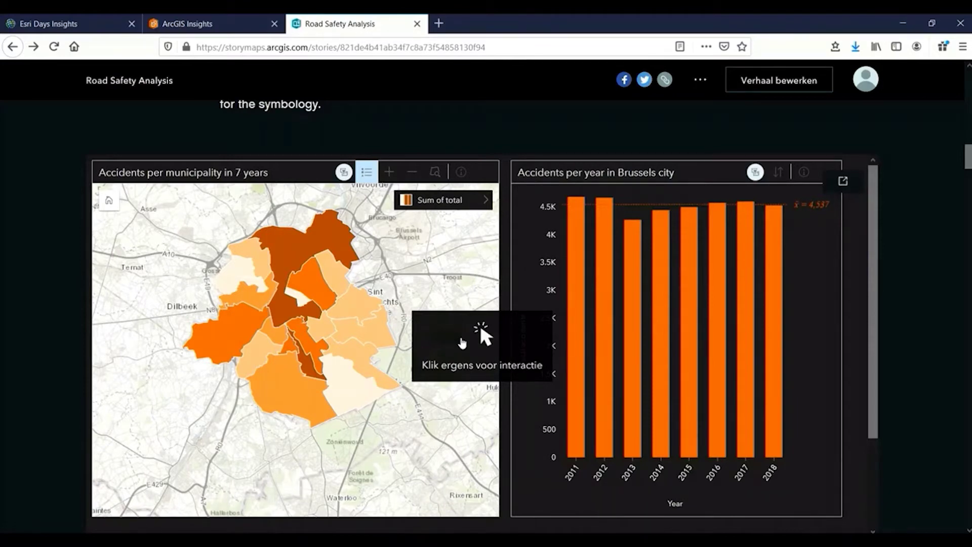
left_click(478, 357)
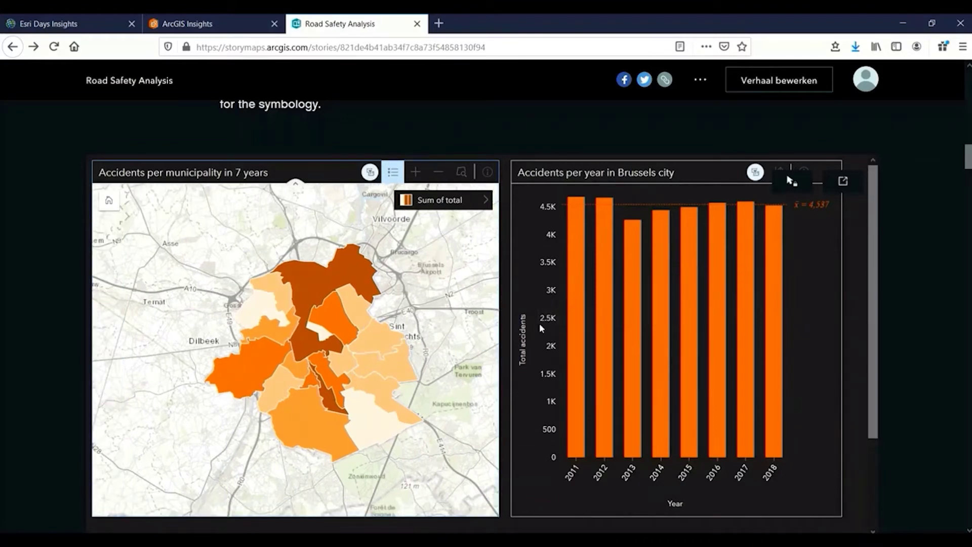
left_click_drag(420, 339, 381, 308)
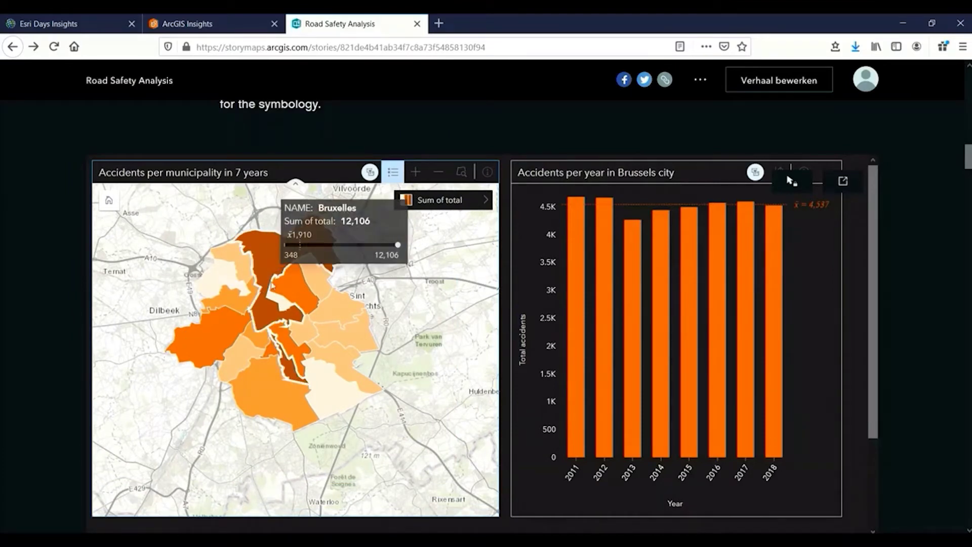
left_click_drag(396, 291, 407, 323)
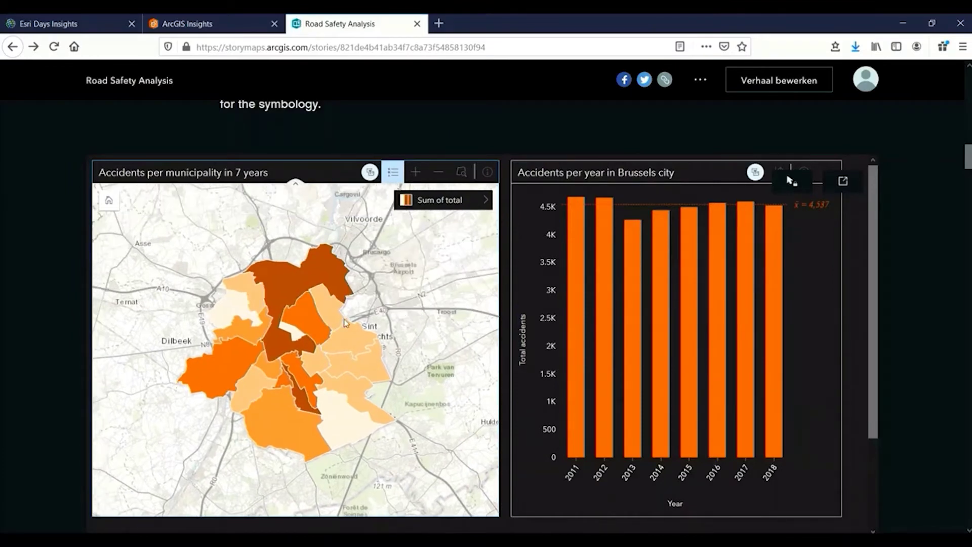
mouse_move(282, 320)
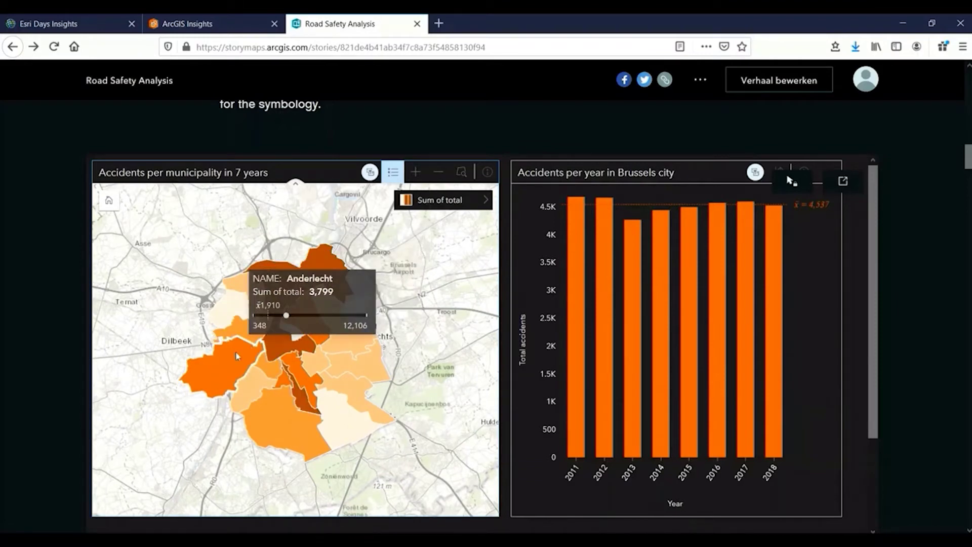
left_click(235, 351)
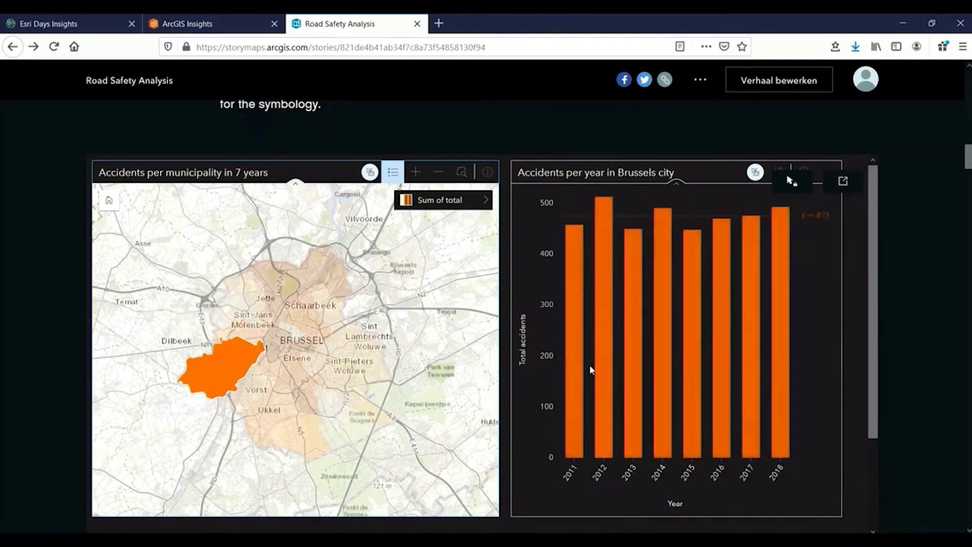
Review the rest of the story, including the pedestrian accidents heat chart, the school zone safety section and the data sources
scroll(773, 343, "down", 15)
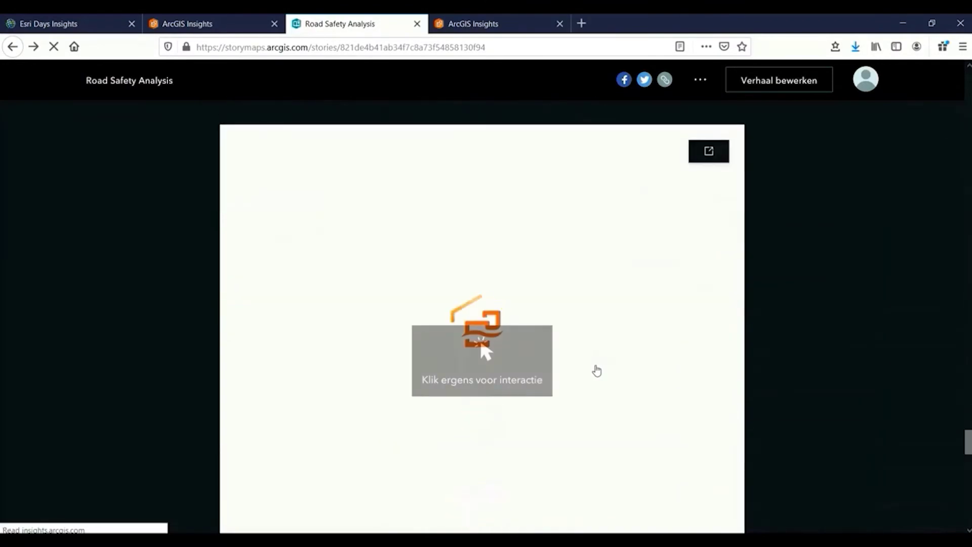
scroll(410, 363, "down", 3)
scroll(410, 363, "up", 3)
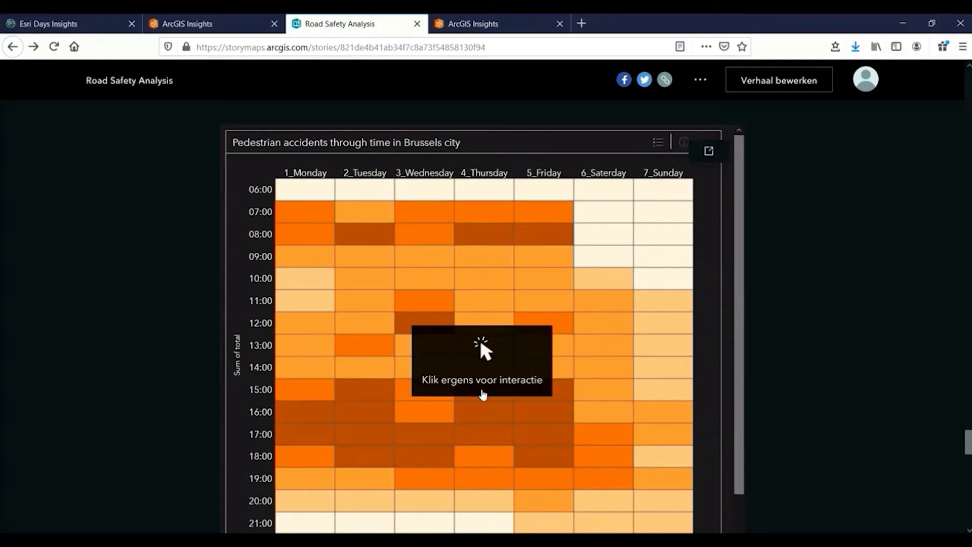
scroll(482, 395, "down", 2)
scroll(482, 395, "up", 2)
scroll(541, 276, "down", 2)
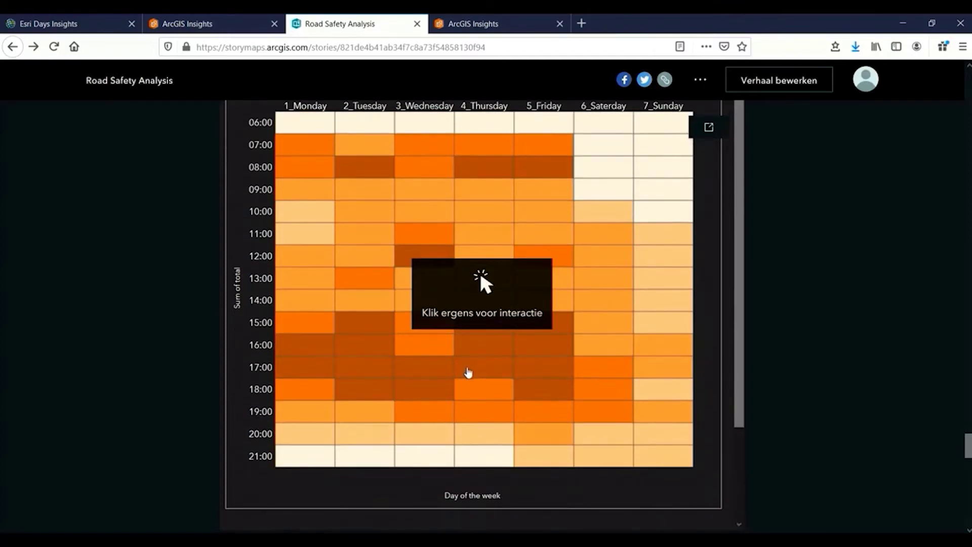
scroll(468, 373, "down", 15)
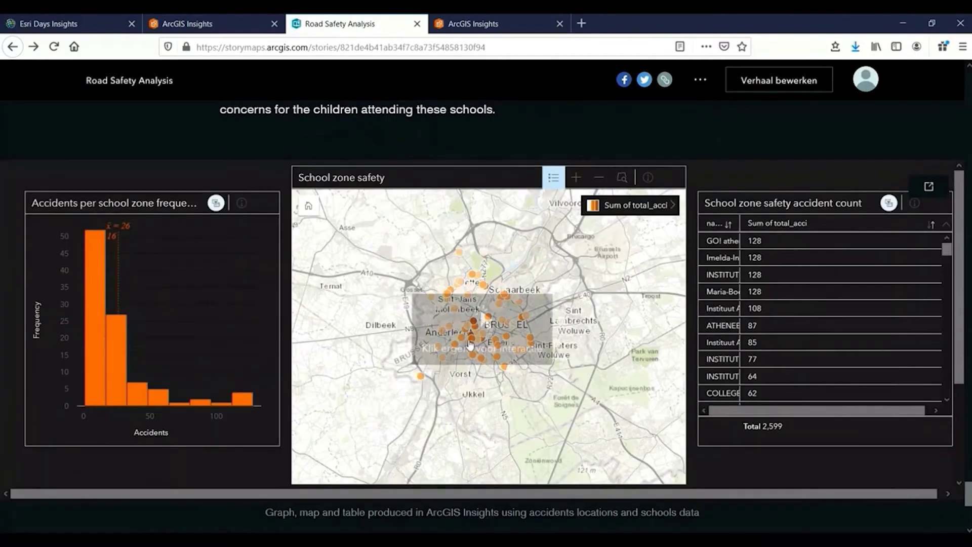
scroll(480, 314, "down", 4)
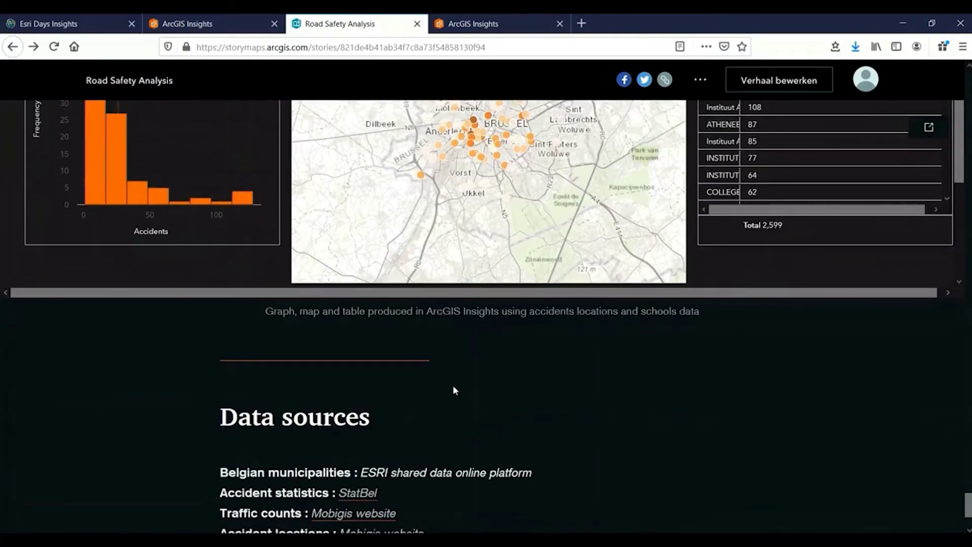
scroll(455, 374, "down", 3)
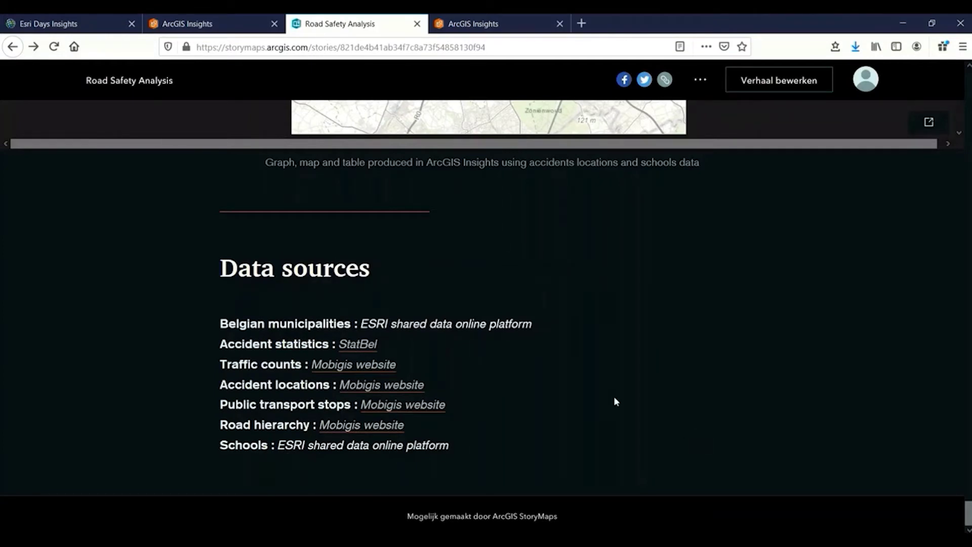
Switch to the RoadSafetyAnalysis Copy StoryMap workbook in ArcGIS Insights and examine the cards and dataset list of Page 1
left_click(220, 20)
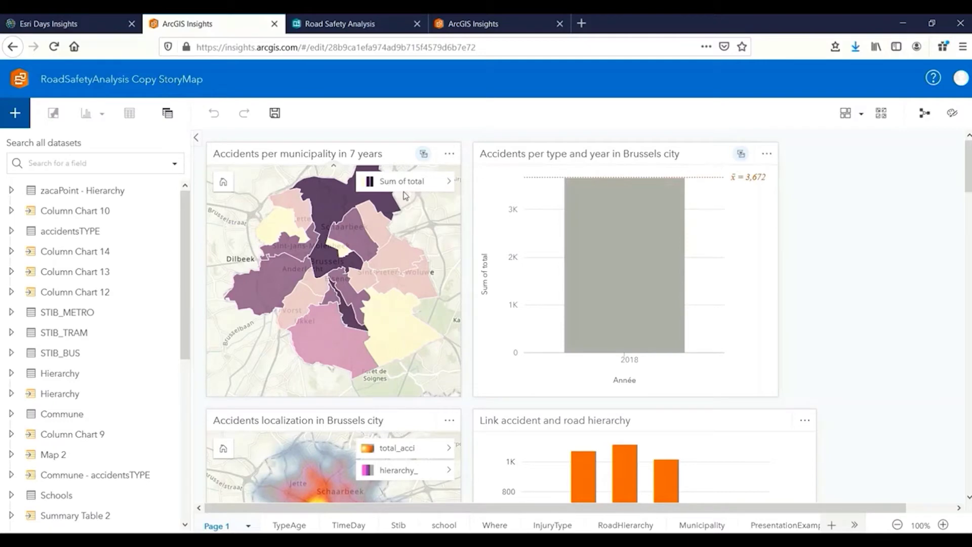
scroll(472, 382, "down", 15)
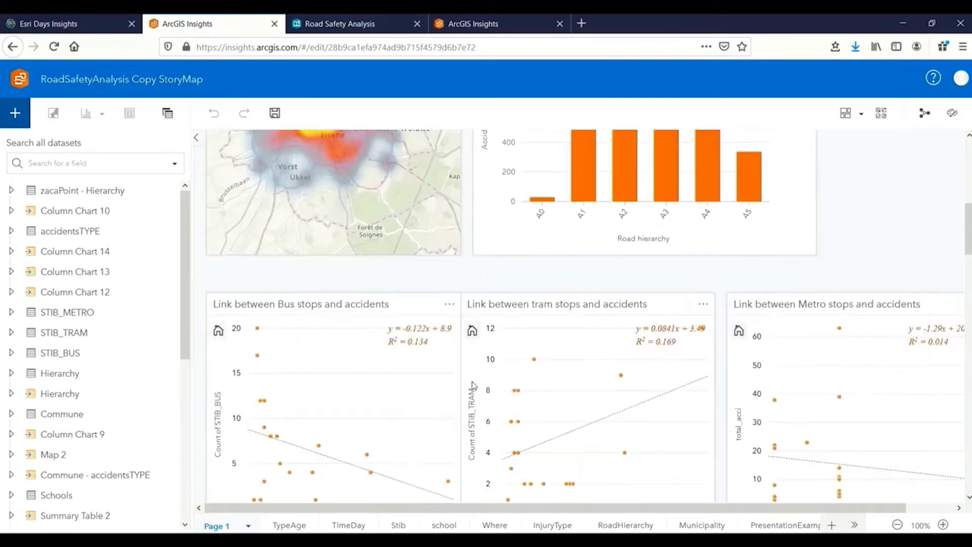
scroll(472, 381, "down", 5)
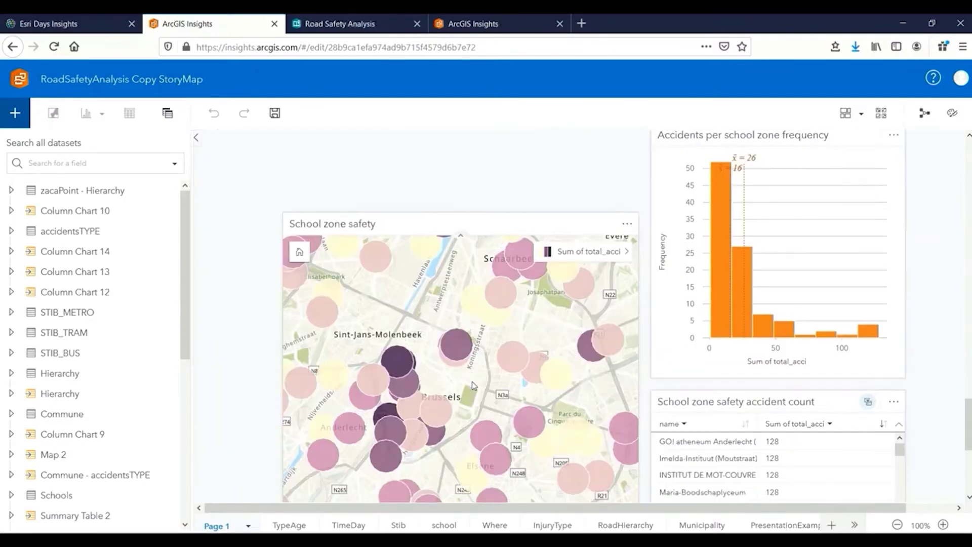
scroll(472, 381, "up", 15)
scroll(472, 385, "up", 2)
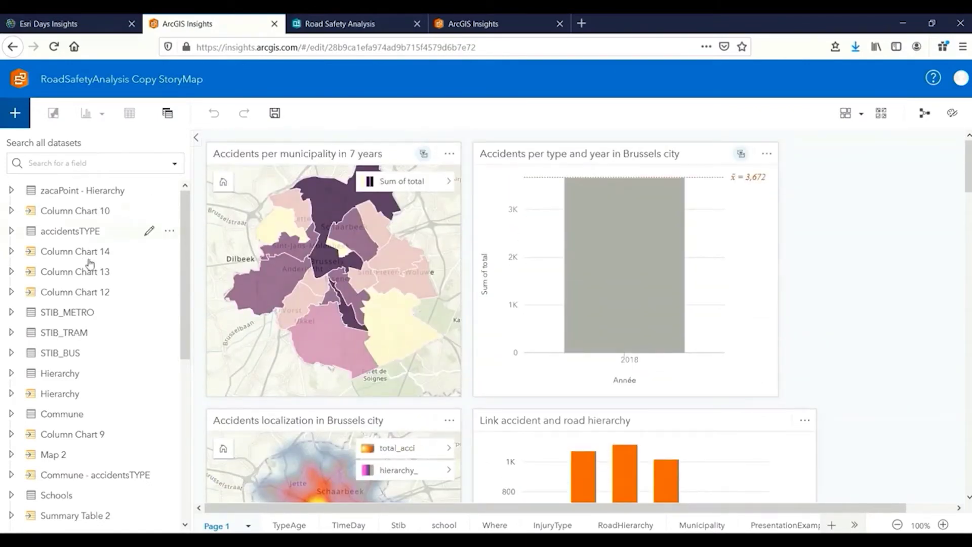
scroll(82, 388, "down", 5)
scroll(83, 387, "down", 1)
scroll(93, 408, "up", 6)
scroll(471, 386, "down", 5)
View the workbook's TypeAge, TimeDay, Stib and school pages in turn
left_click(290, 525)
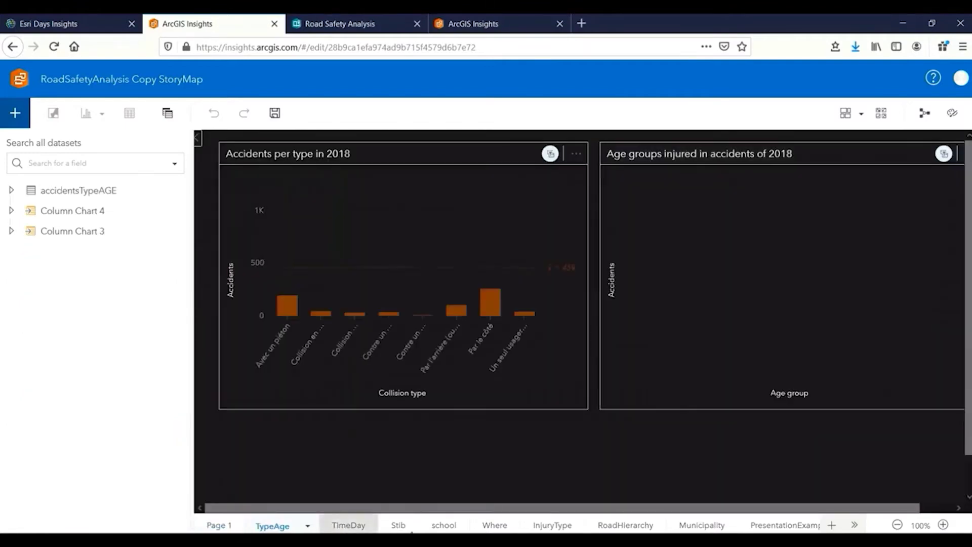
left_click(348, 526)
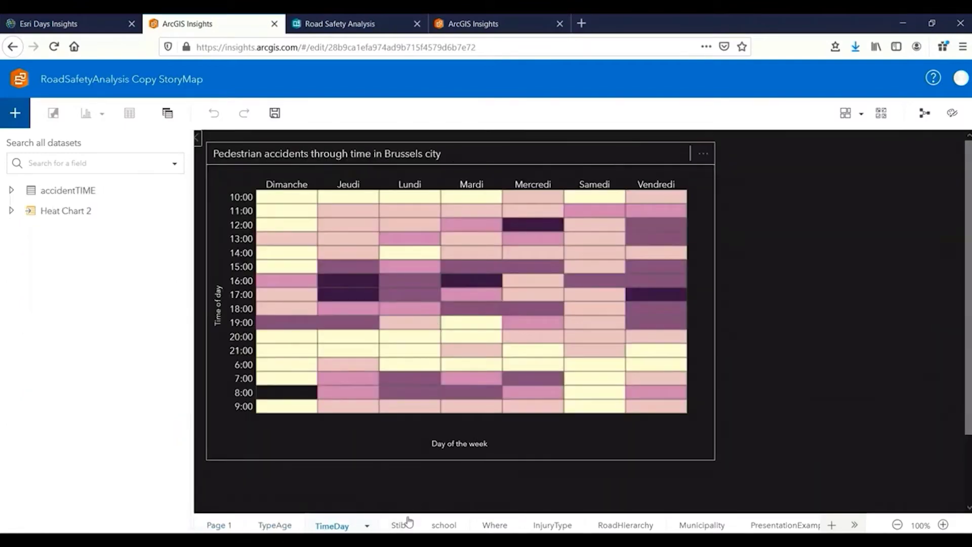
left_click(400, 525)
left_click(443, 525)
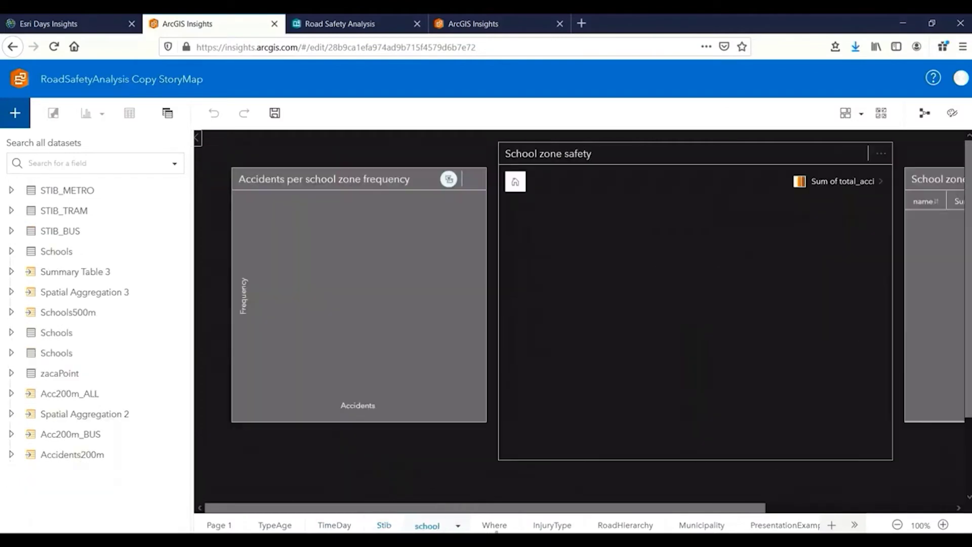
left_click_drag(564, 508, 442, 522)
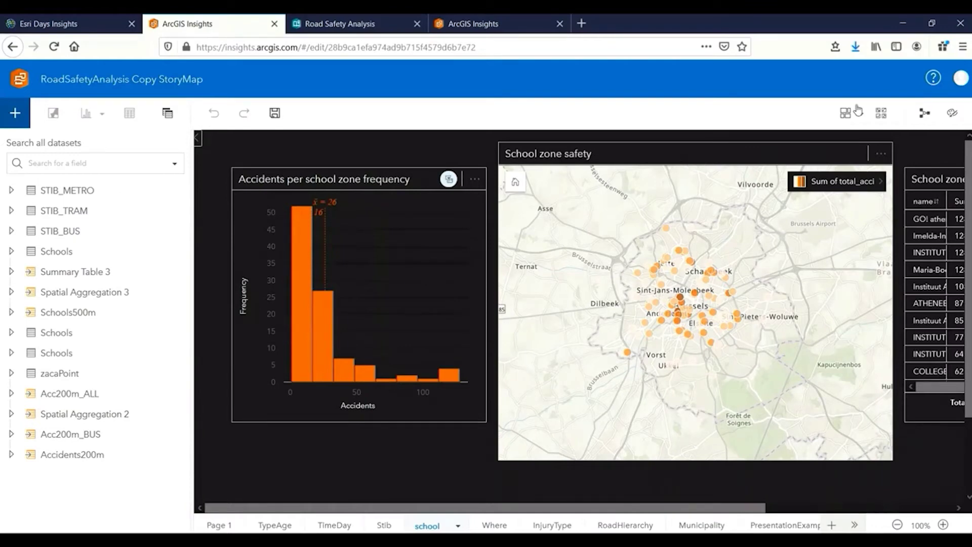
Examine the school page's analysis workflow from its datasets through the buffers and spatial aggregations to the results, and return to the page view
left_click(924, 116)
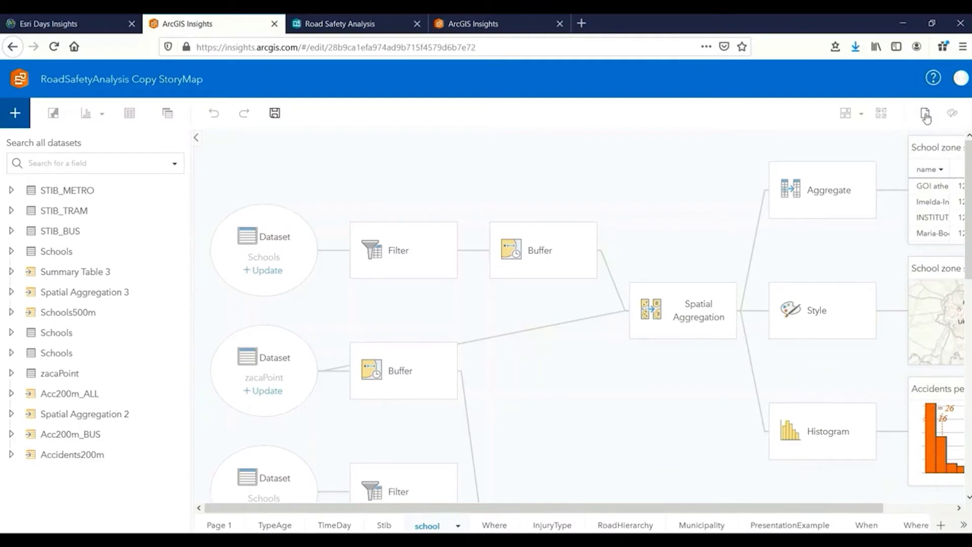
left_click_drag(580, 508, 651, 508)
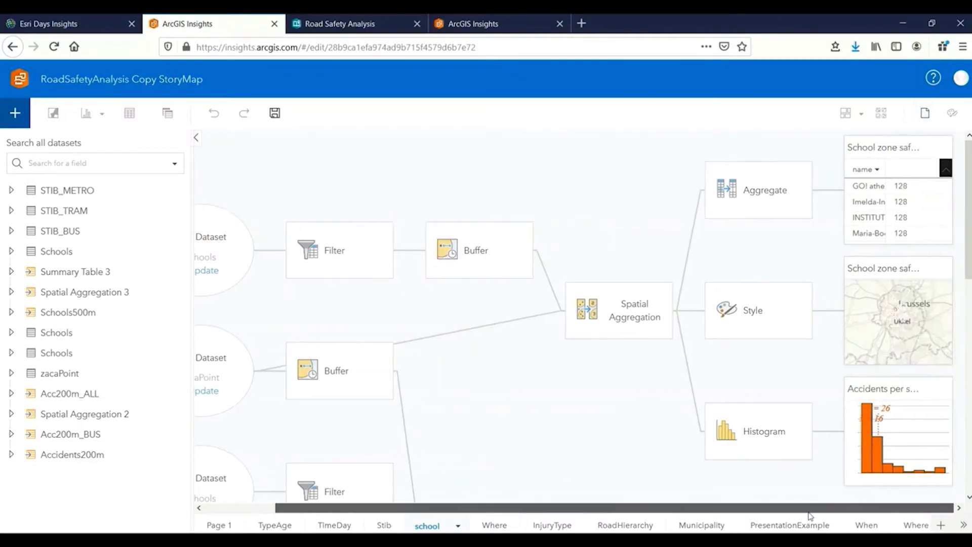
scroll(599, 428, "down", 6)
scroll(599, 428, "up", 6)
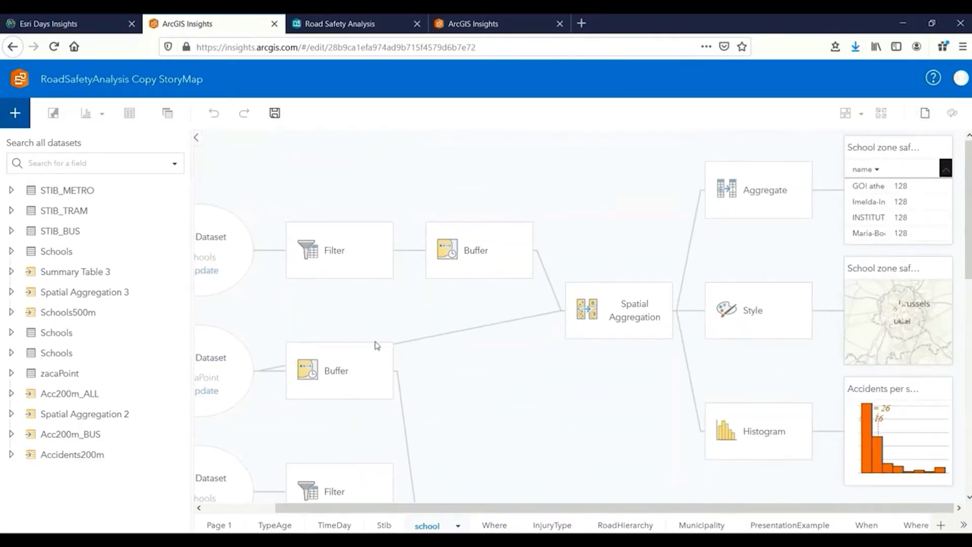
left_click_drag(533, 507, 462, 507)
scroll(618, 330, "down", 5)
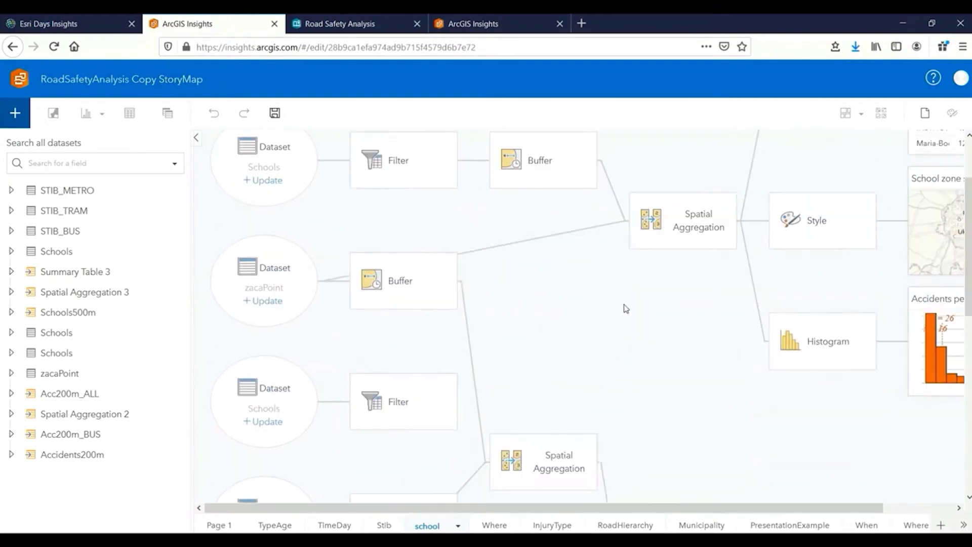
scroll(653, 415, "down", 1)
left_click_drag(695, 509, 764, 508)
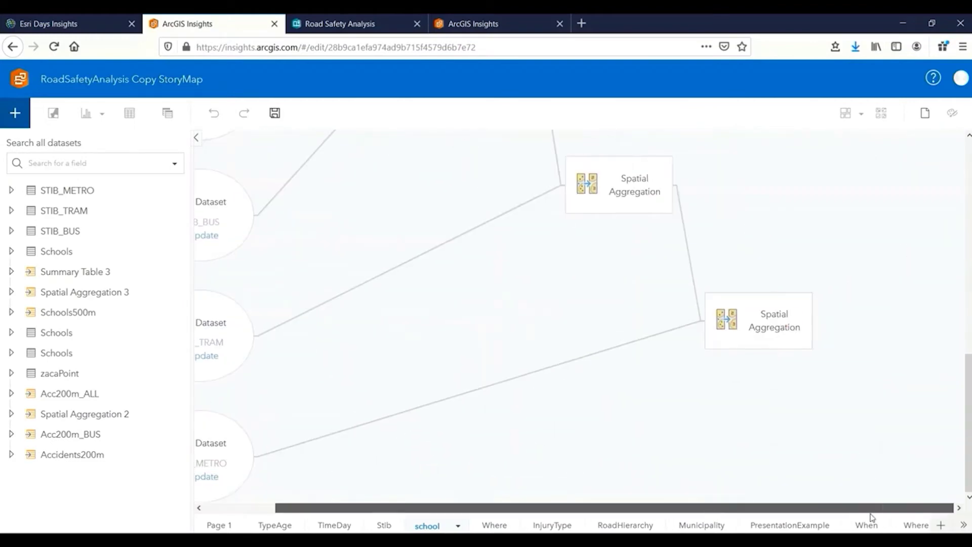
scroll(856, 385, "up", 3)
scroll(858, 378, "up", 1)
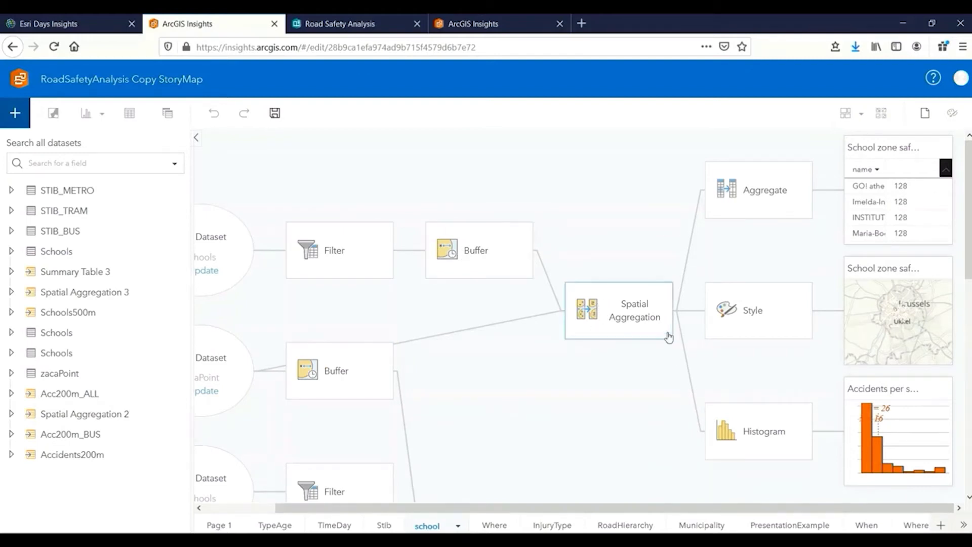
scroll(560, 495, "left", 3)
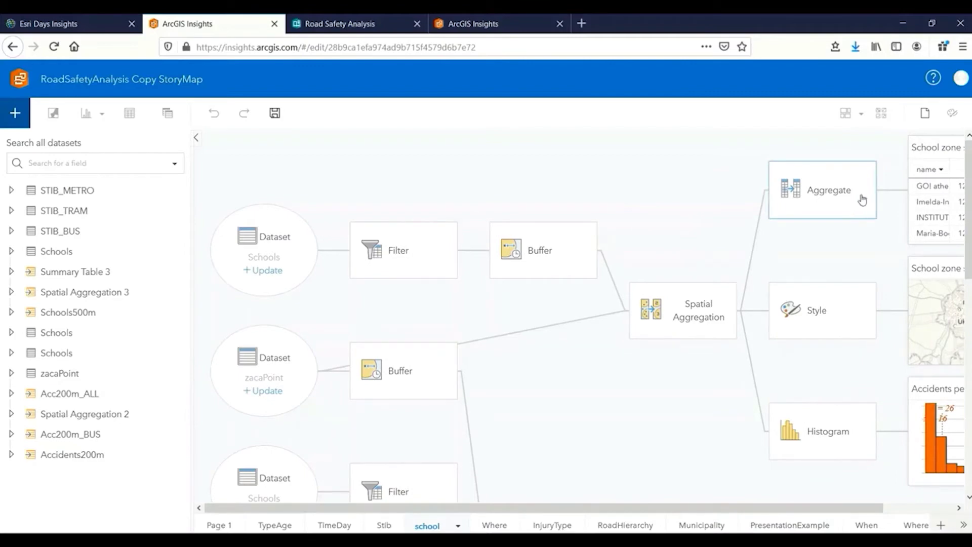
left_click(922, 122)
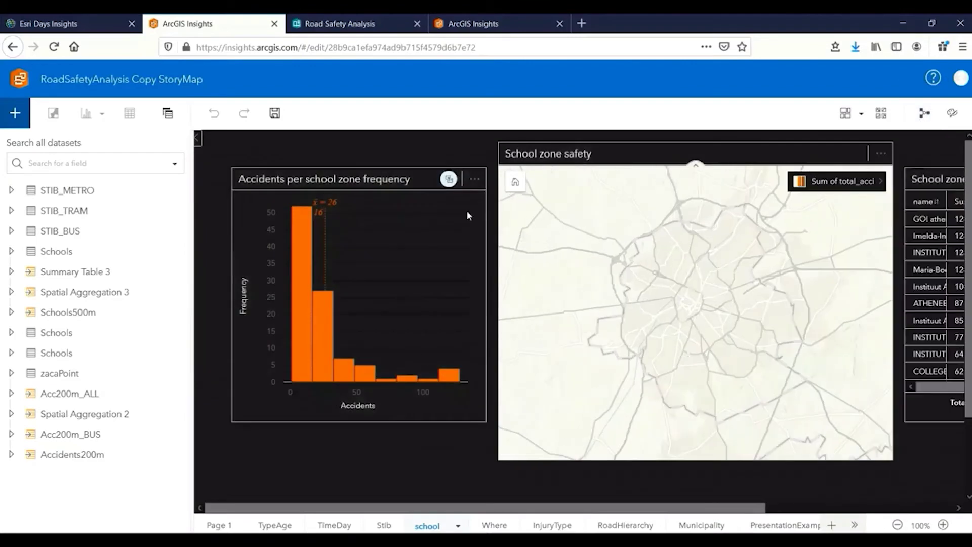
left_click_drag(454, 508, 299, 501)
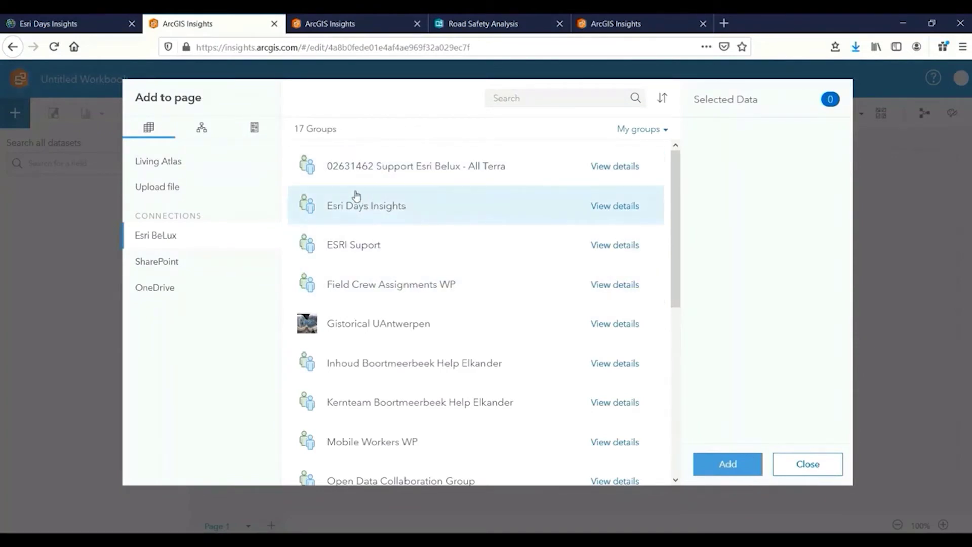
Look through the Living Atlas, file upload and Esri BeLux data sources available for adding data to the new workbook's page
left_click(167, 164)
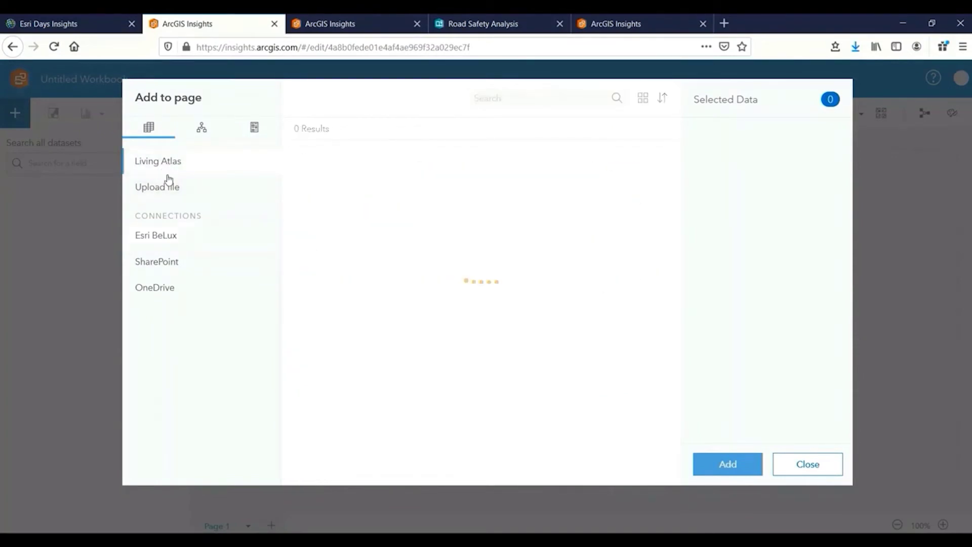
left_click(169, 185)
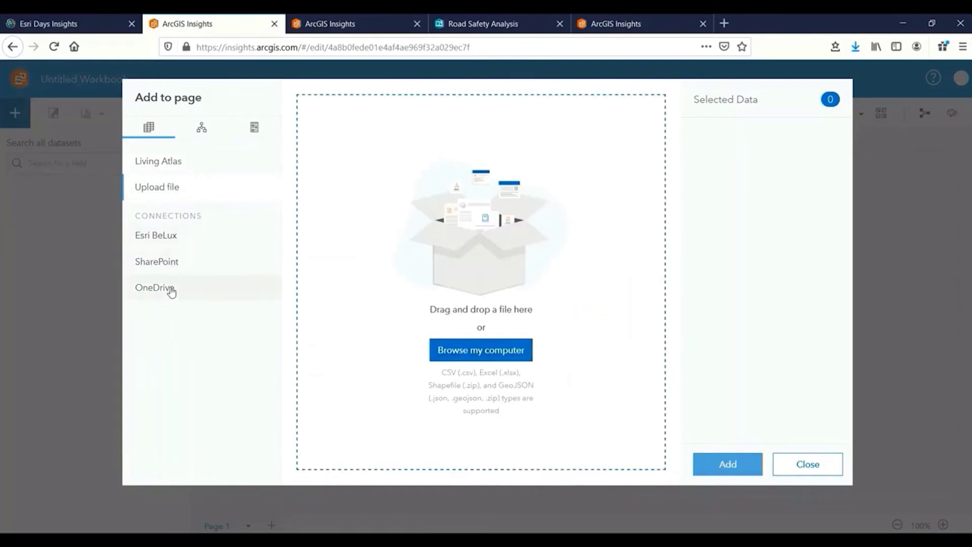
left_click(180, 239)
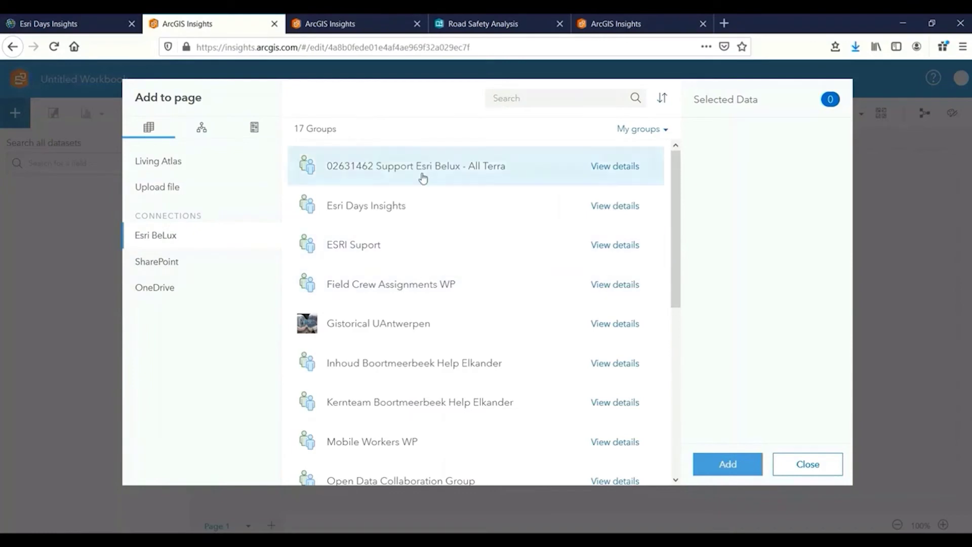
Add the accidentTIME dataset from the Esri Days Insights group to the workbook page
left_click(667, 130)
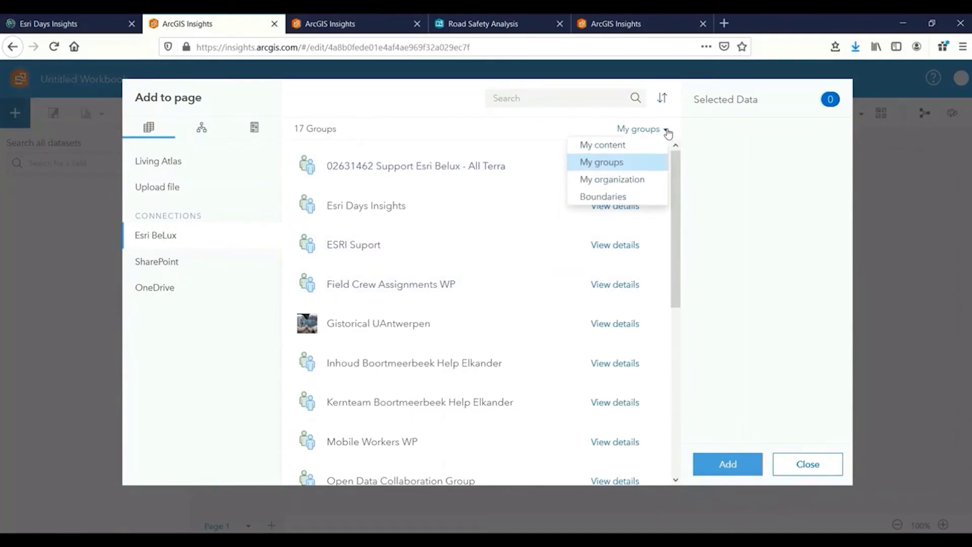
left_click(613, 161)
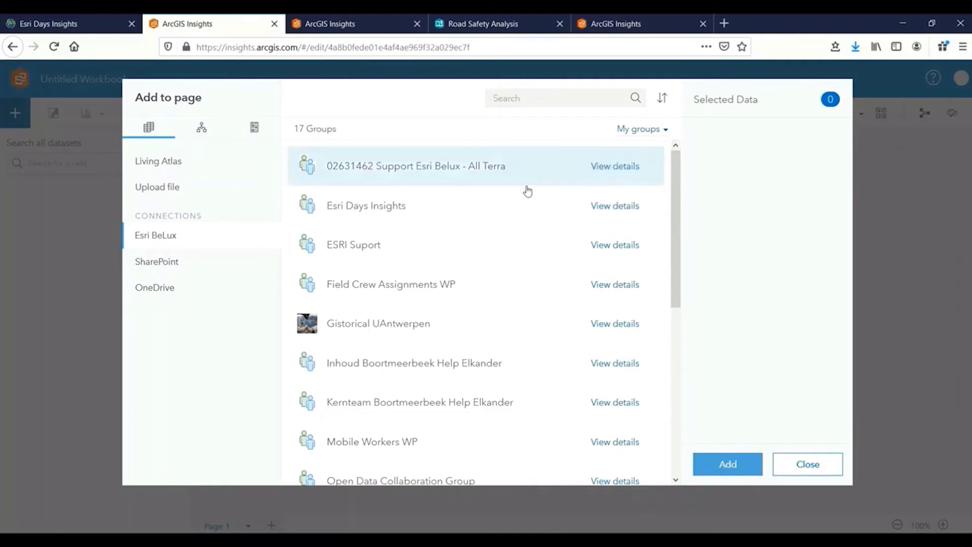
left_click(359, 206)
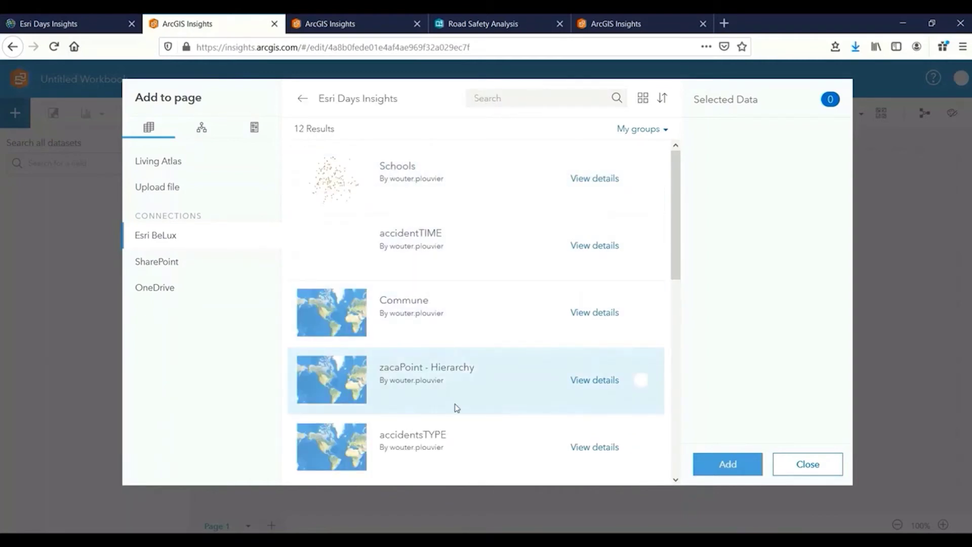
left_click(508, 241)
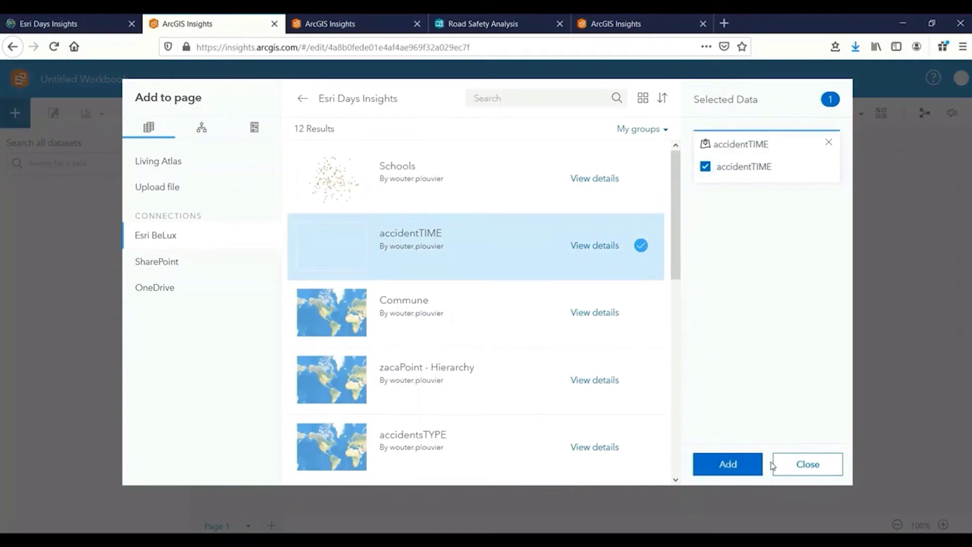
left_click(743, 464)
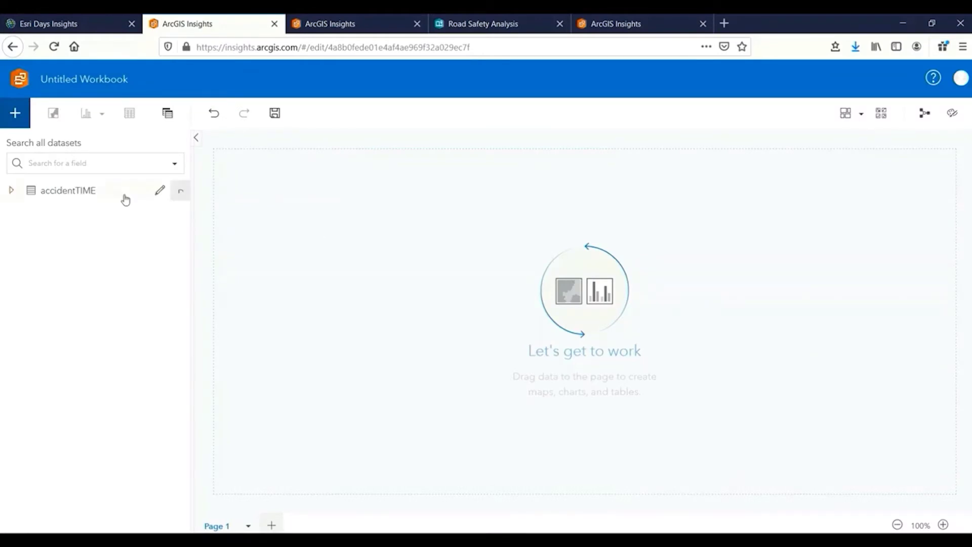
Create a heat chart from the accidentTIME fields Jour de la semaine, Heure du jour and total, and widen its card across the page
left_click(11, 191)
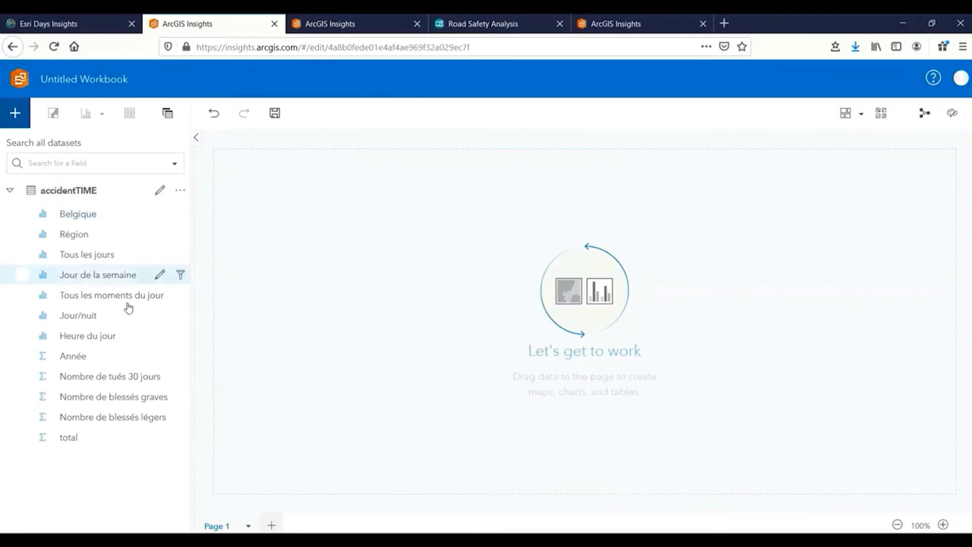
left_click(71, 276)
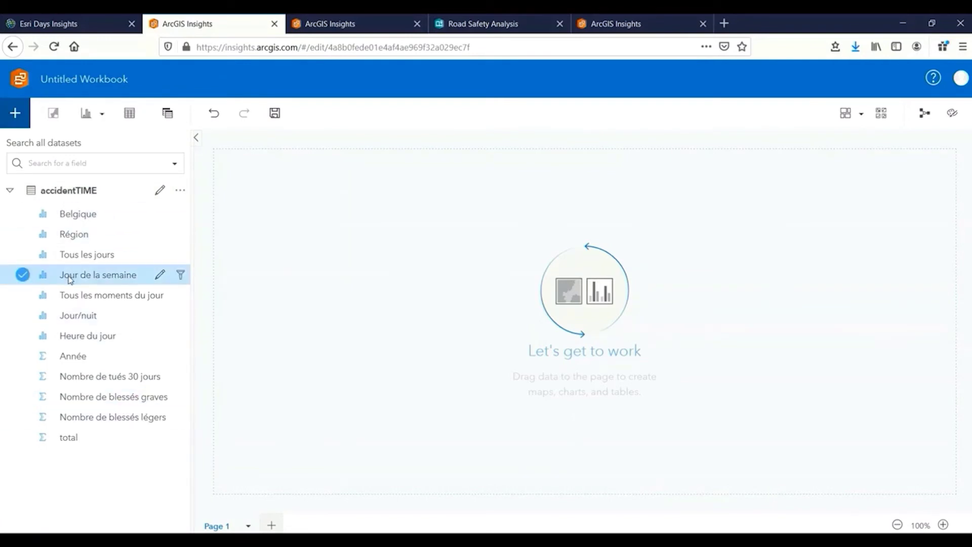
left_click(74, 336)
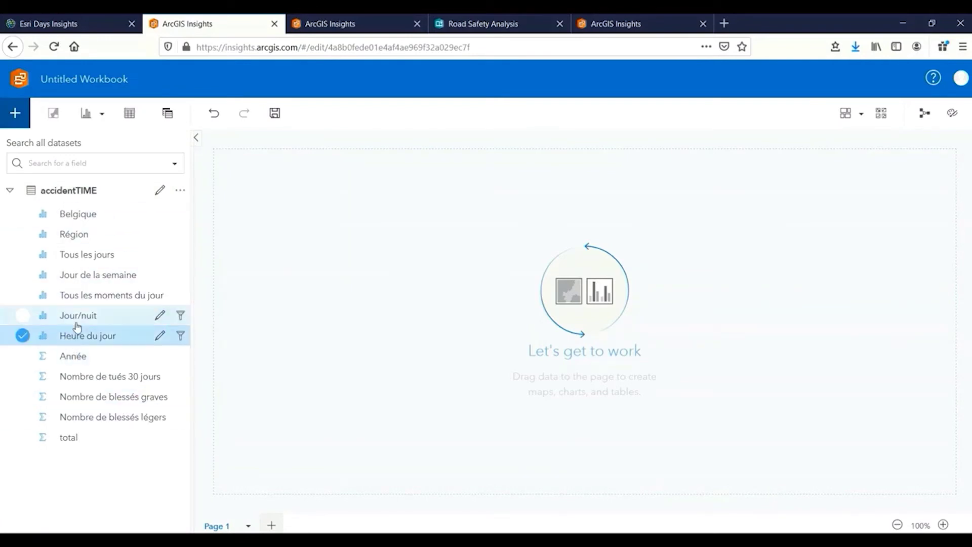
left_click(19, 275)
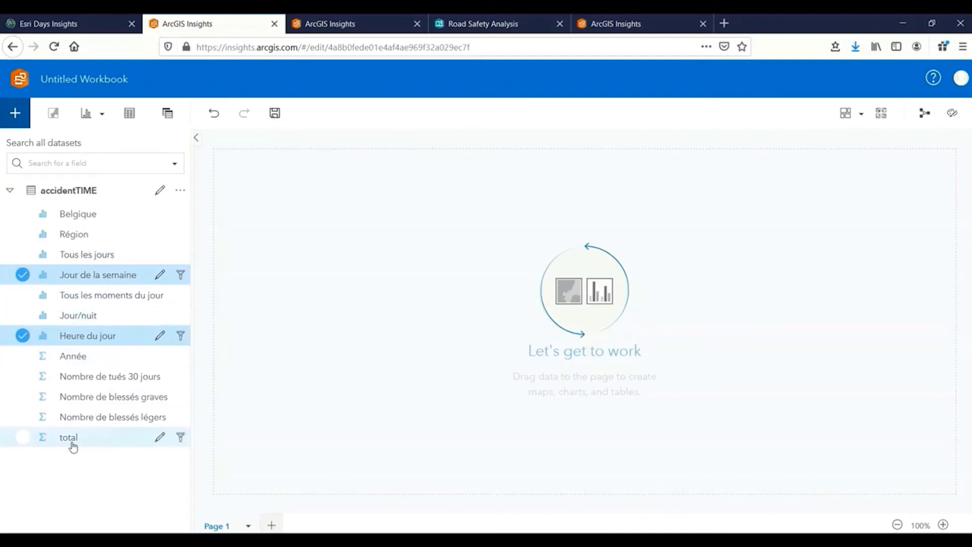
left_click(22, 441)
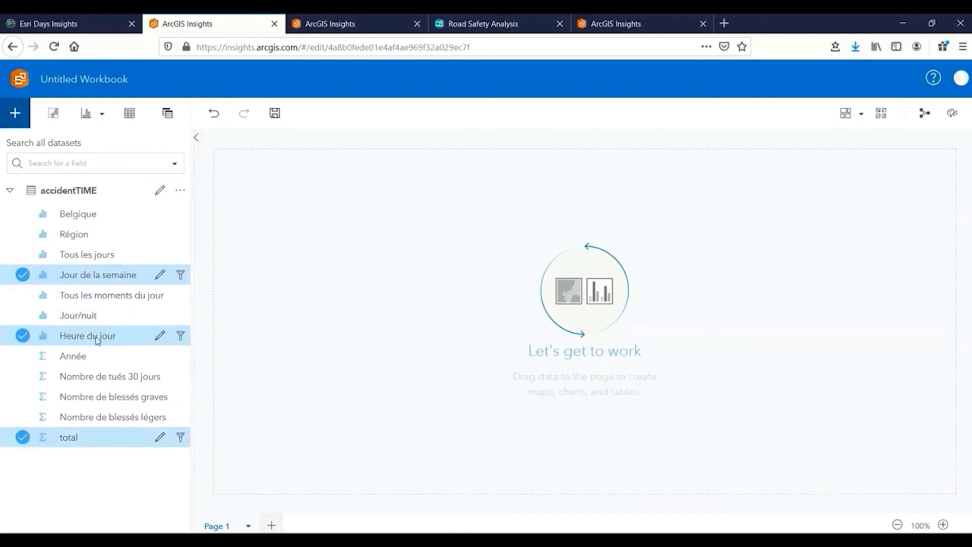
left_click_drag(97, 341, 257, 218)
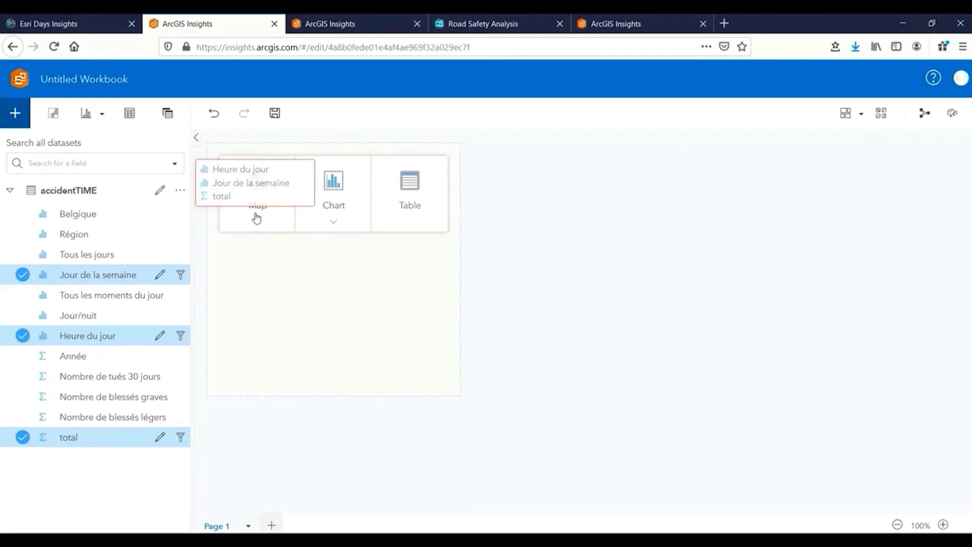
left_click_drag(256, 218, 413, 291)
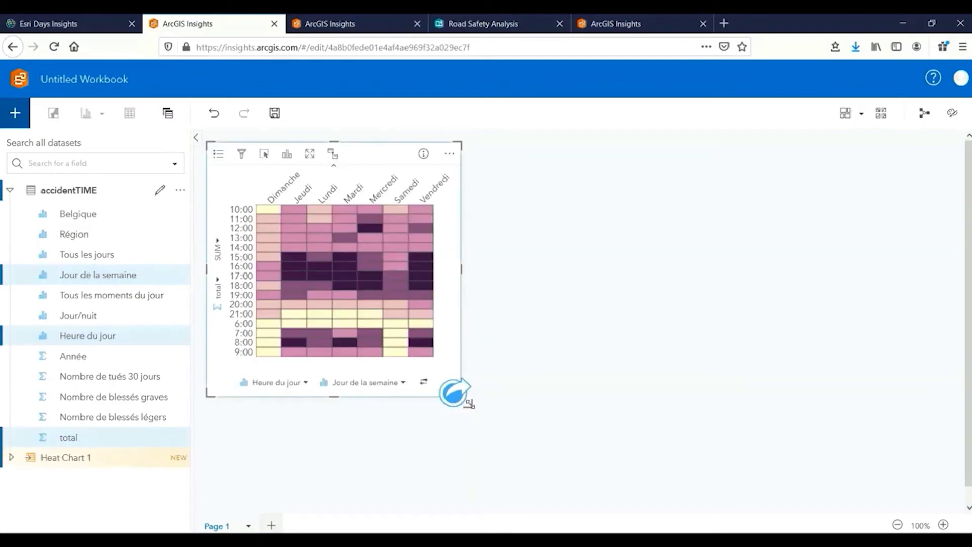
left_click_drag(470, 403, 914, 425)
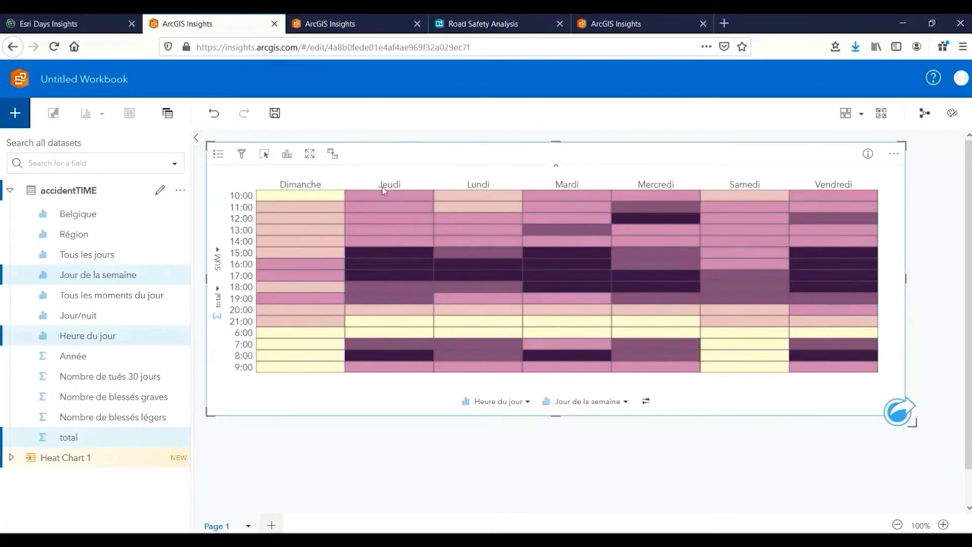
mouse_move(689, 256)
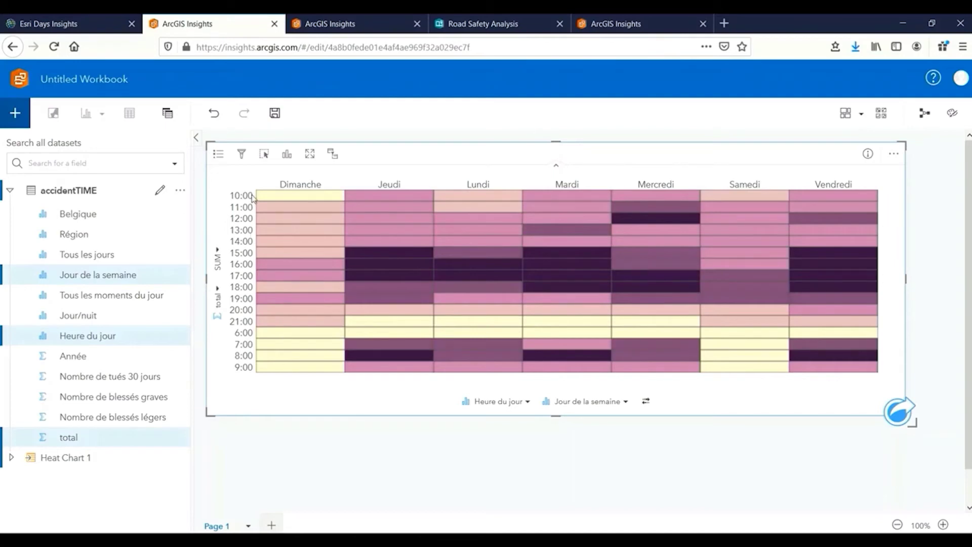
Convert the Heure du jour field to Date/Time and use its Hour part in place of Heure du jour in the heat chart
left_click(48, 336)
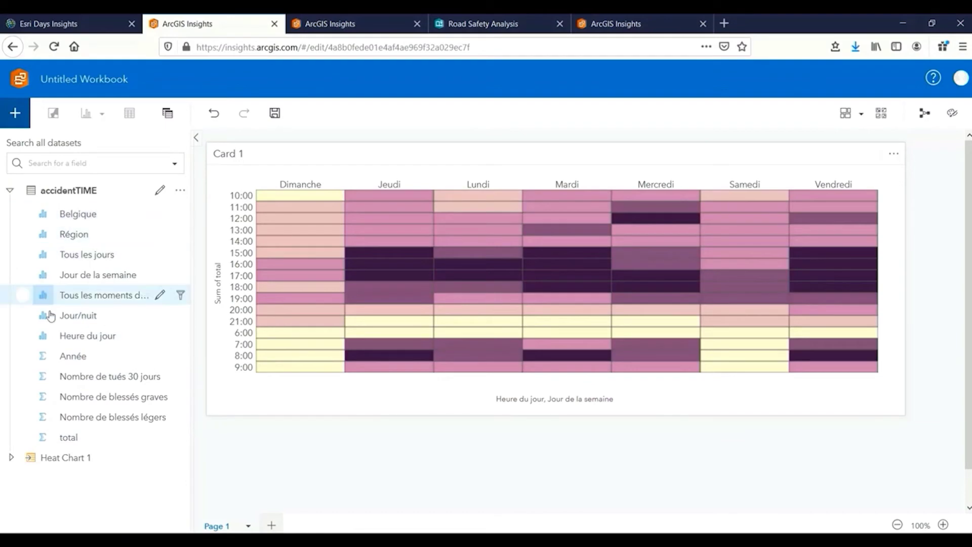
left_click(43, 341)
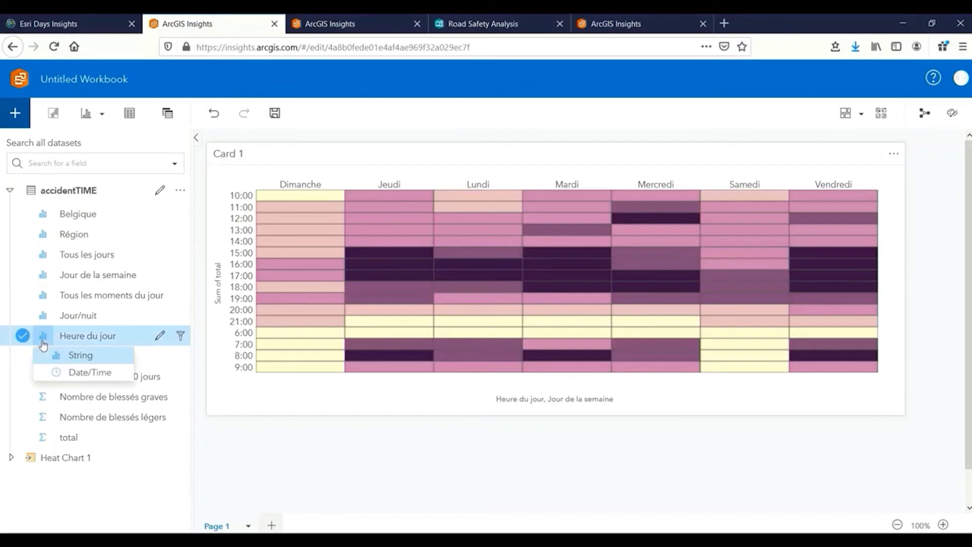
left_click(72, 375)
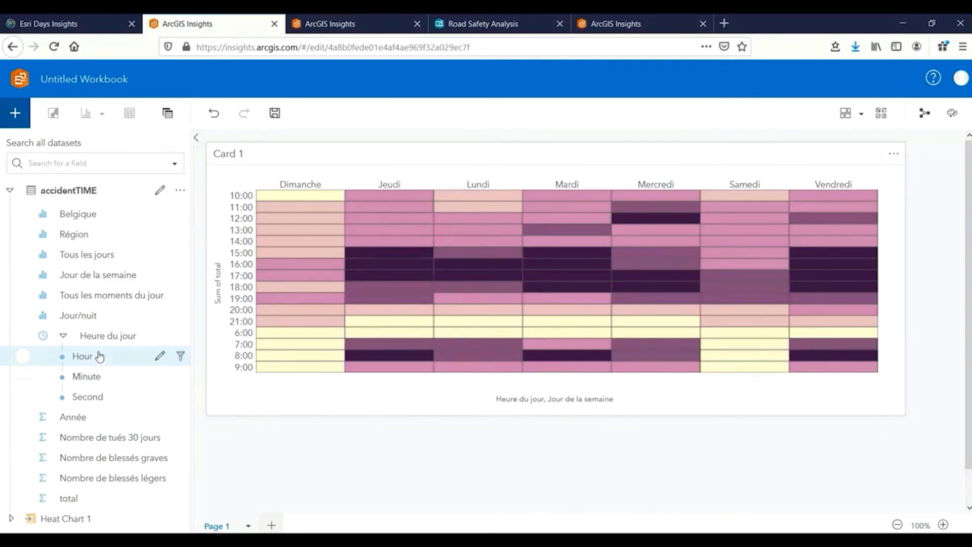
left_click(516, 398)
left_click(516, 401)
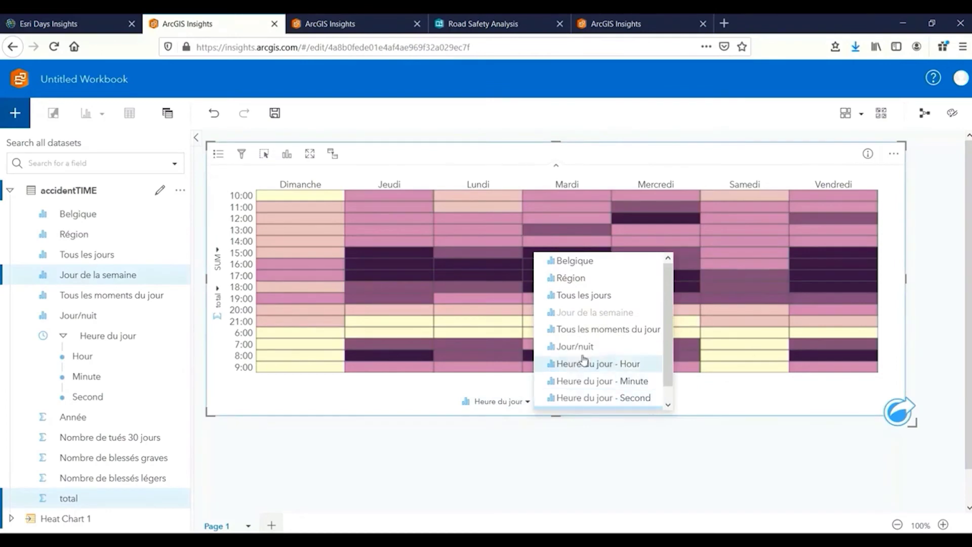
left_click(602, 364)
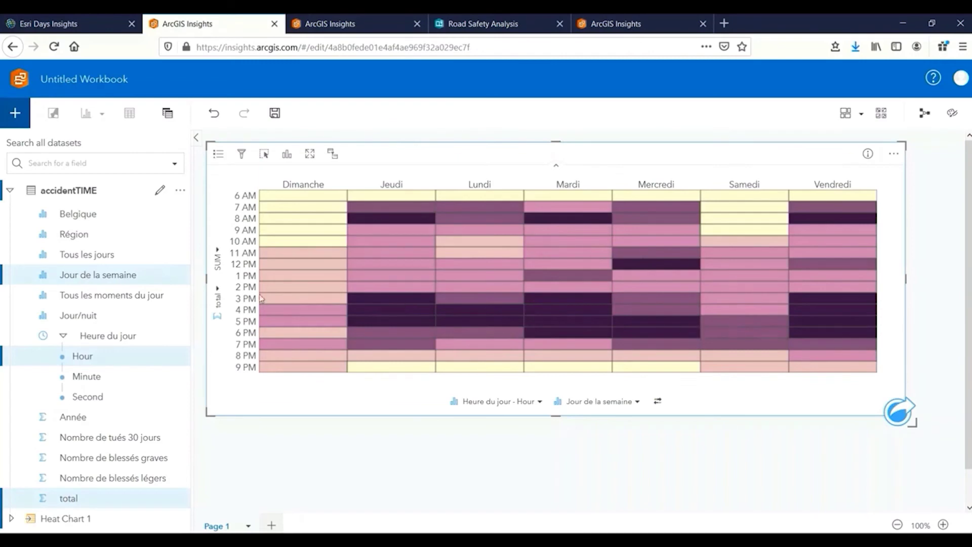
Collapse the accidentTIME field list, shrink the heat chart card and move it to the right side of the page
left_click(9, 191)
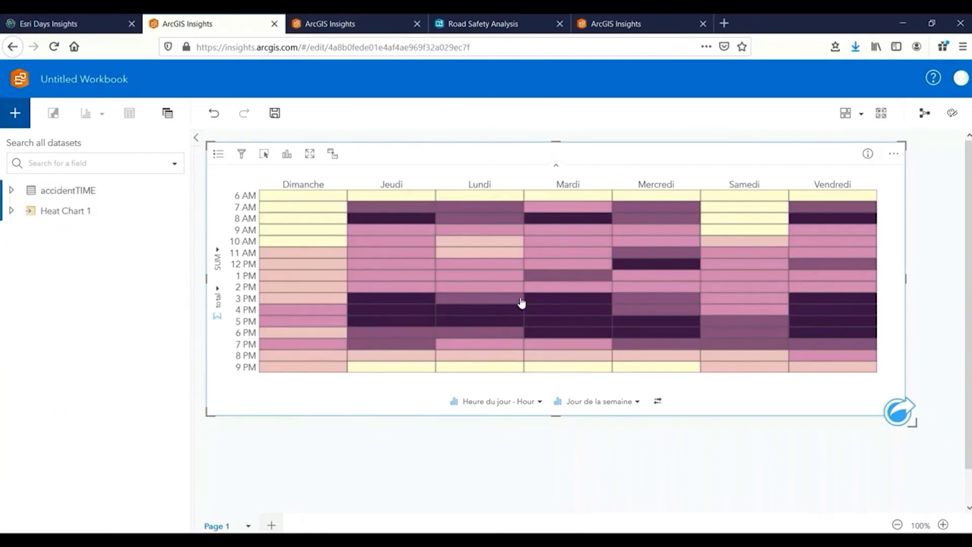
left_click_drag(916, 424, 481, 412)
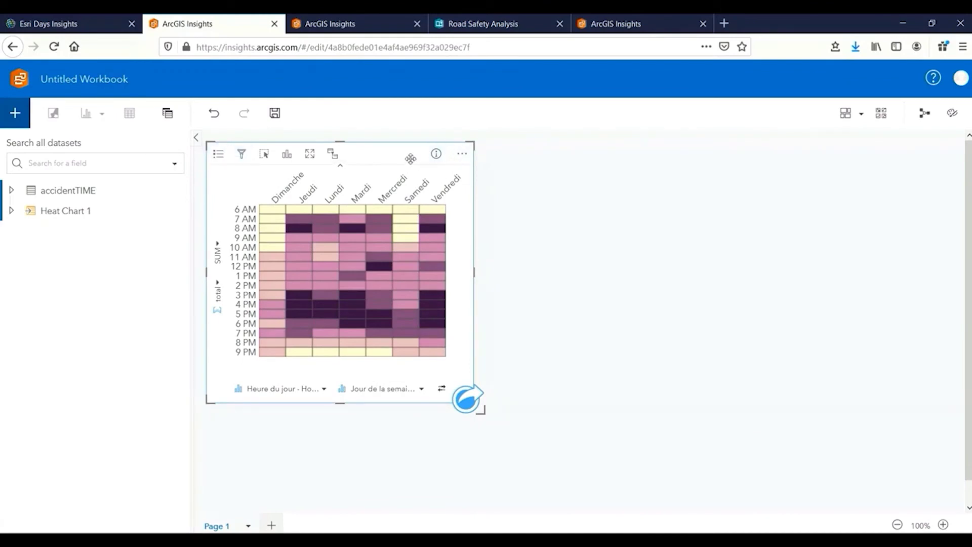
left_click_drag(411, 157, 823, 166)
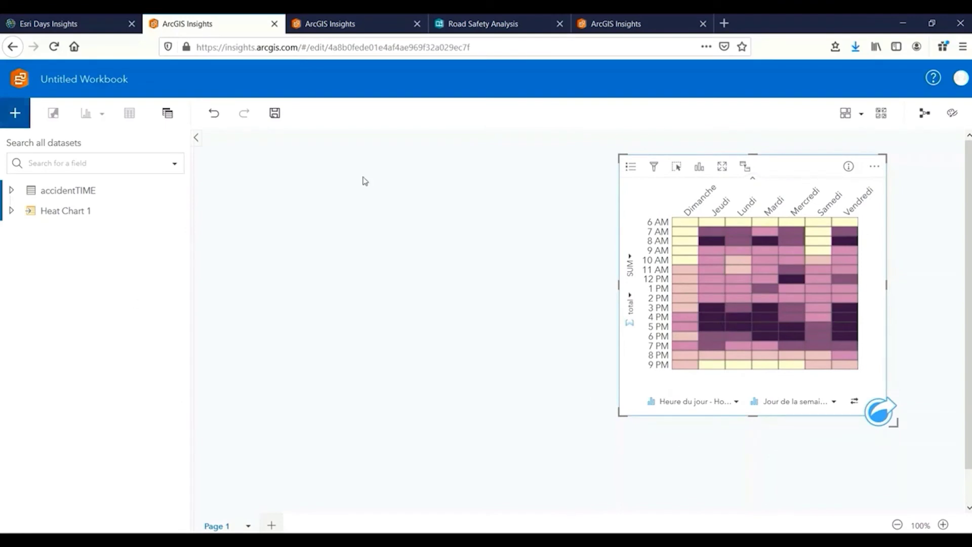
Add the Commune and accidentsTYPE datasets from the Esri Days Insights group to the page
left_click(30, 121)
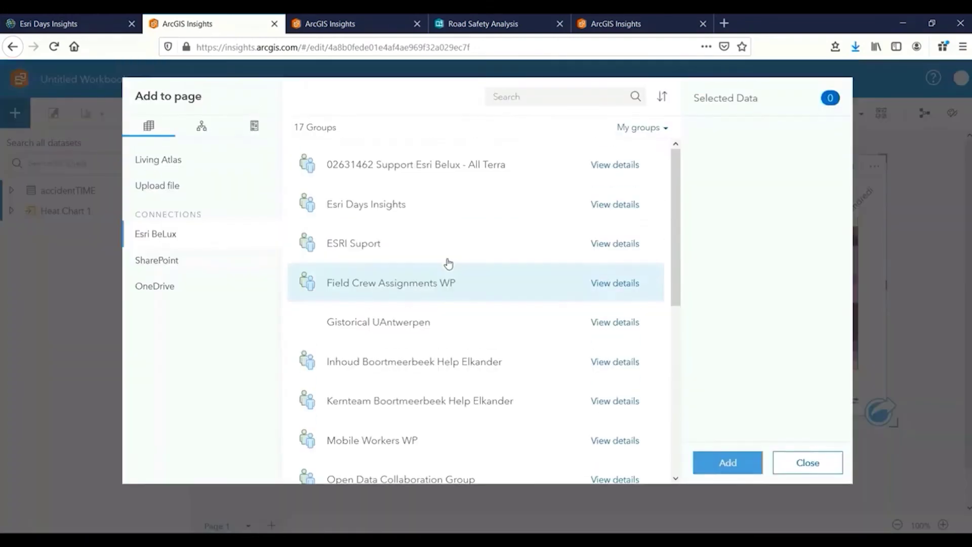
left_click(402, 219)
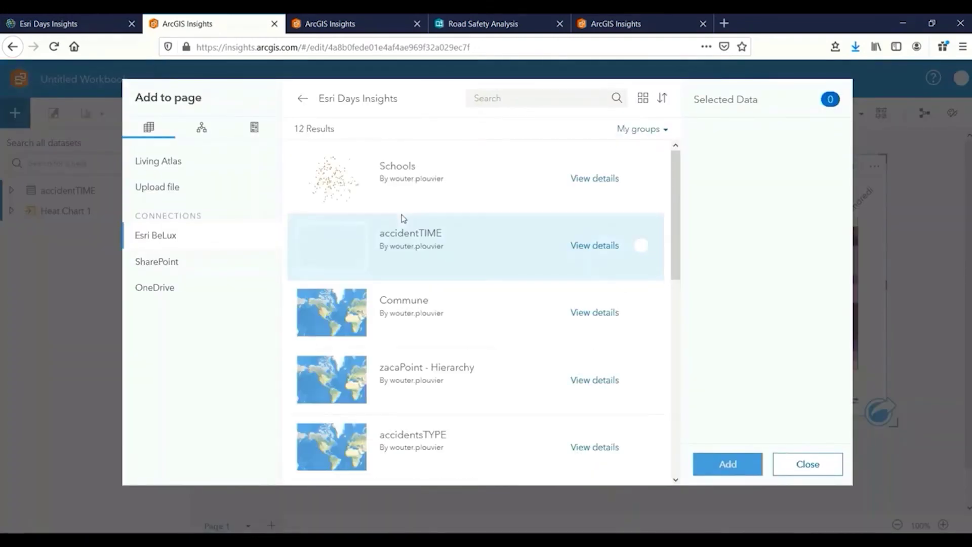
left_click(490, 328)
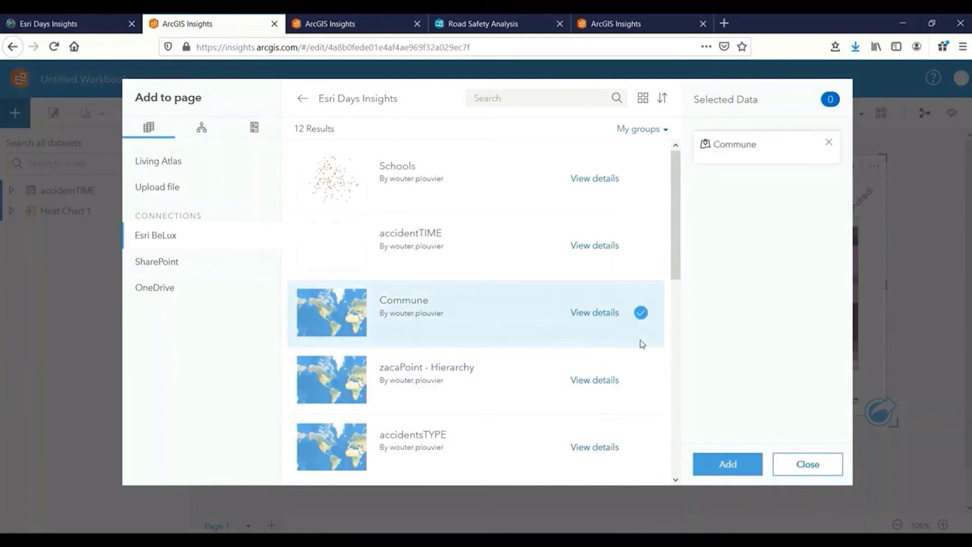
left_click(466, 450)
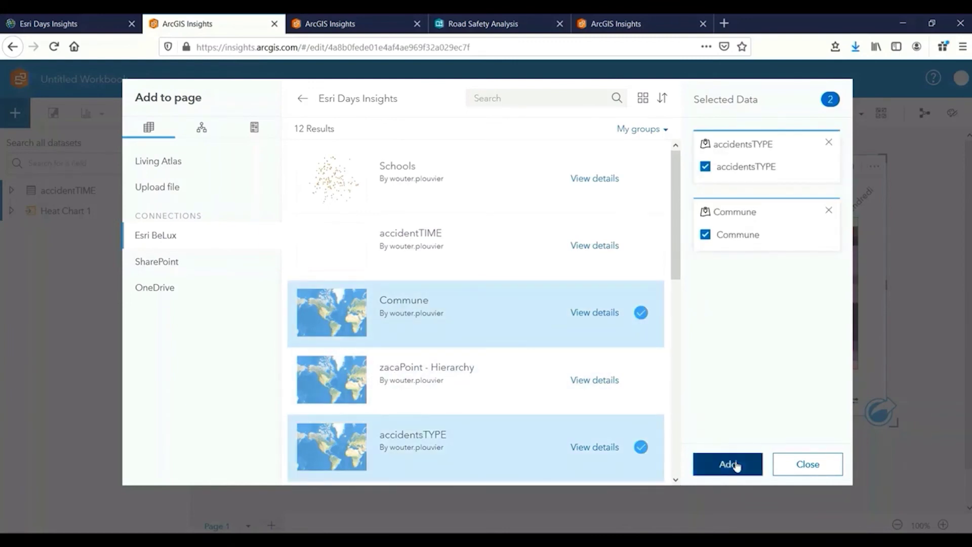
left_click(736, 459)
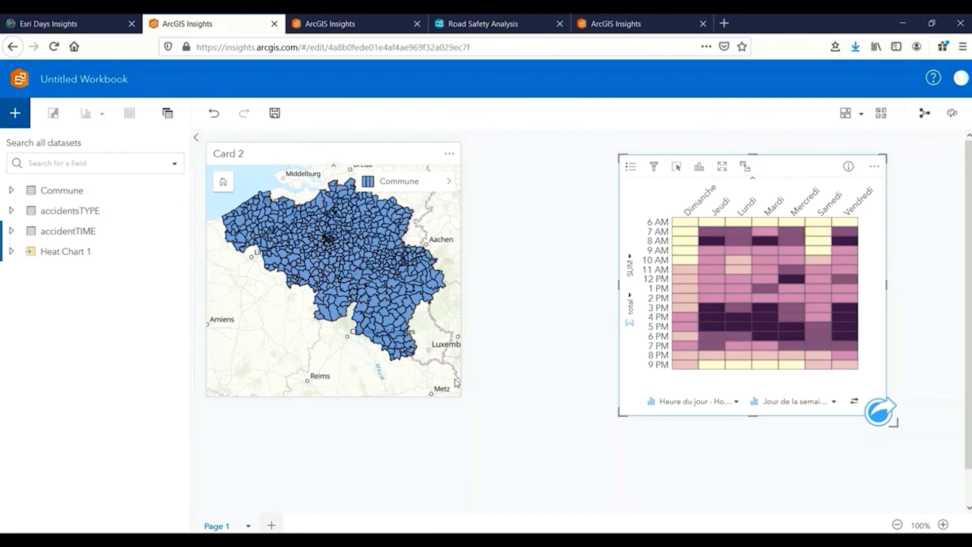
Enlarge the Commune map card to see its contents and delete the card from the page
left_click(459, 394)
left_click_drag(454, 393, 606, 424)
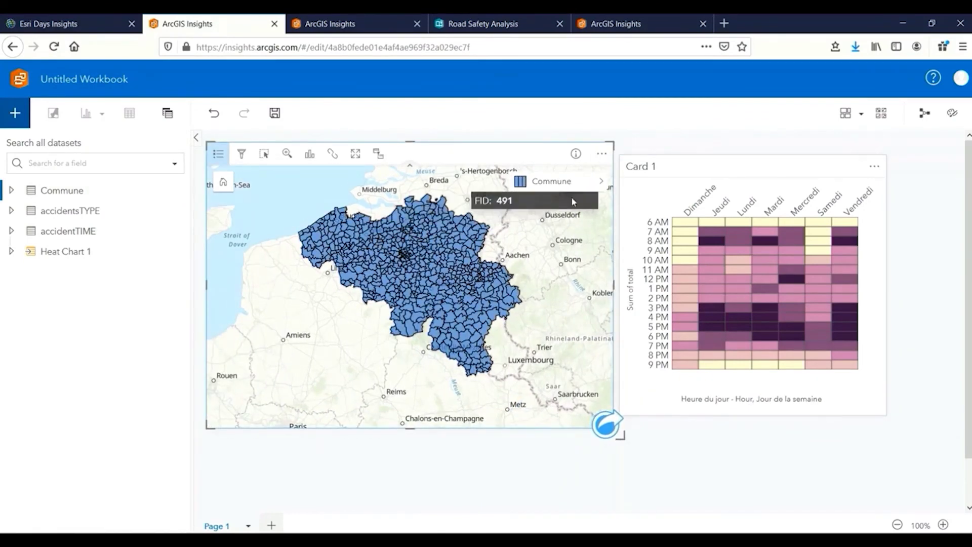
left_click(606, 158)
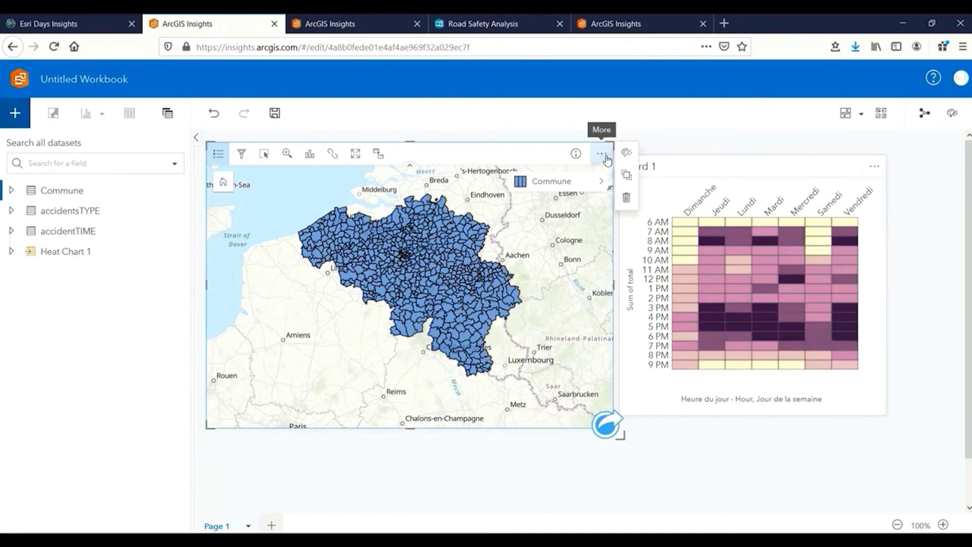
left_click(627, 197)
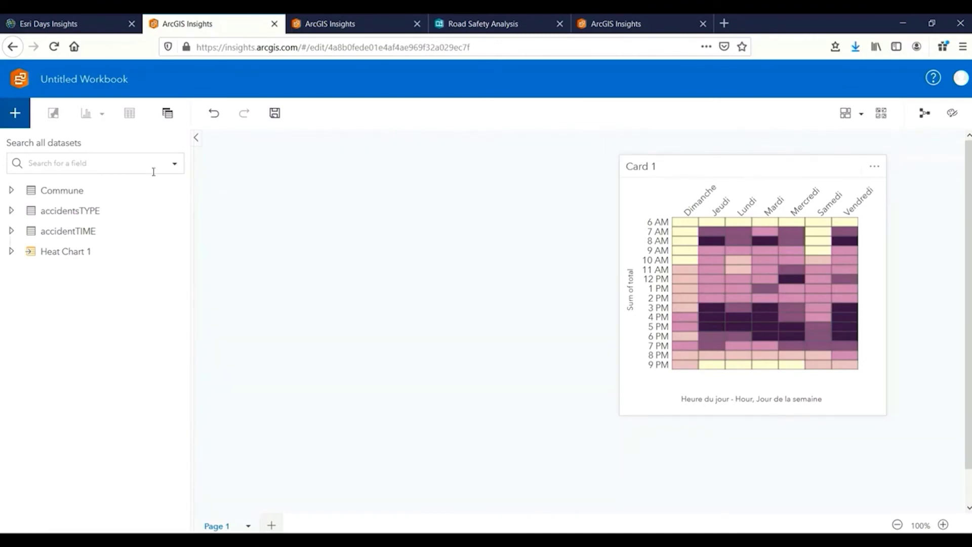
Examine the fields of the Commune and accidentsTYPE datasets and the records in the Commune data table, then collapse the Commune field list
left_click(11, 191)
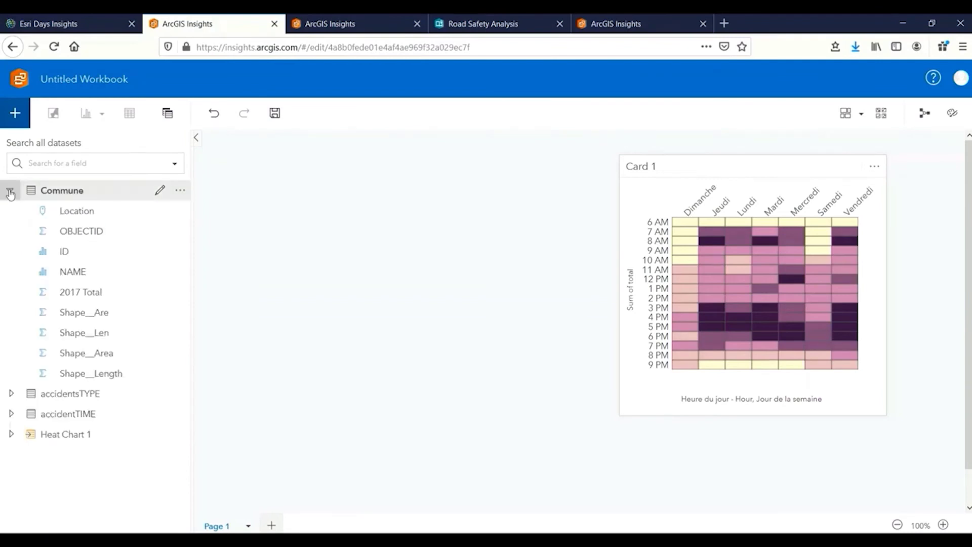
left_click(10, 396)
scroll(116, 355, "down", 3)
scroll(124, 364, "up", 3)
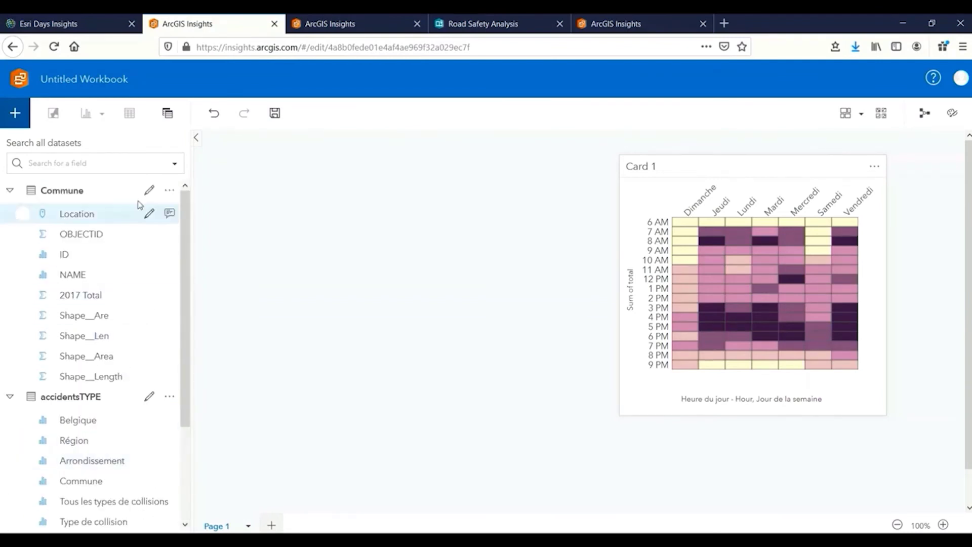
left_click(170, 191)
left_click(219, 208)
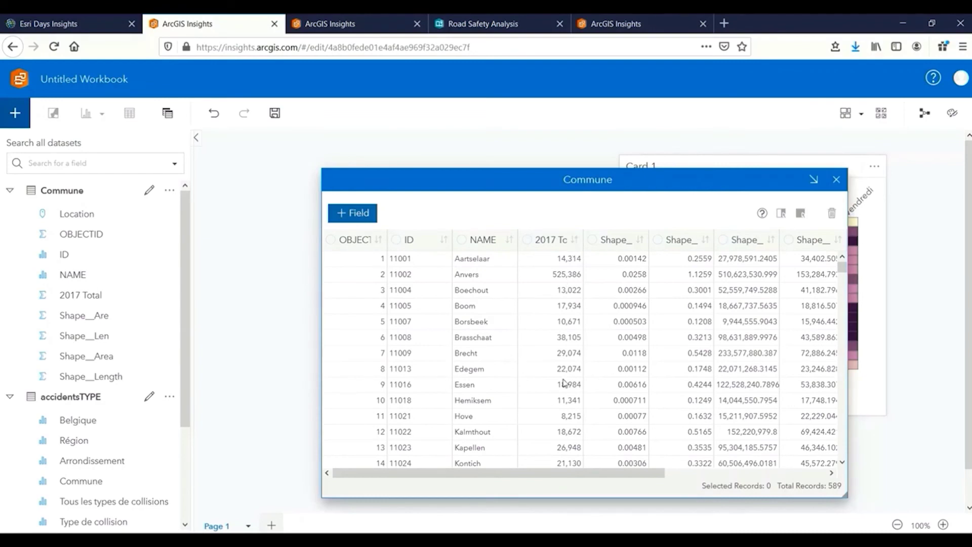
scroll(480, 287, "down", 15)
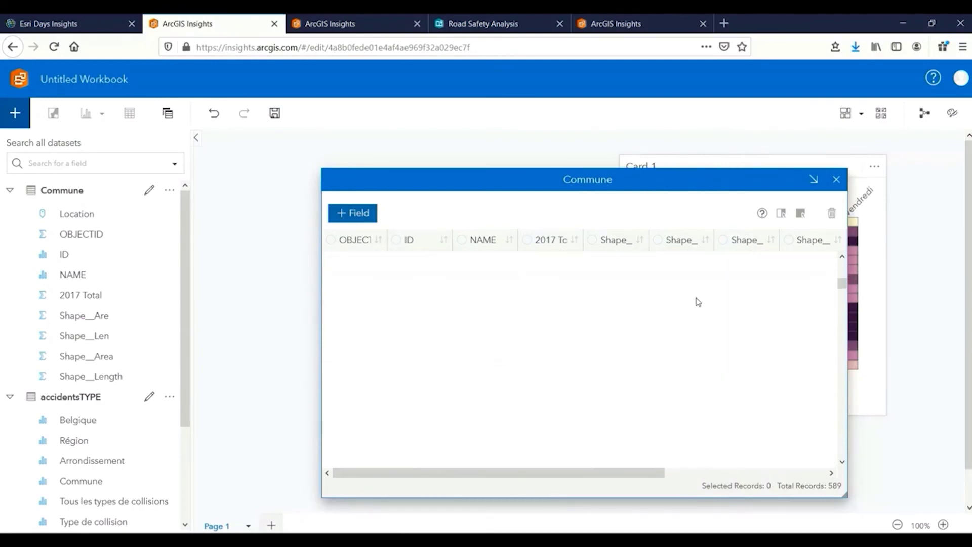
left_click(837, 180)
left_click(9, 190)
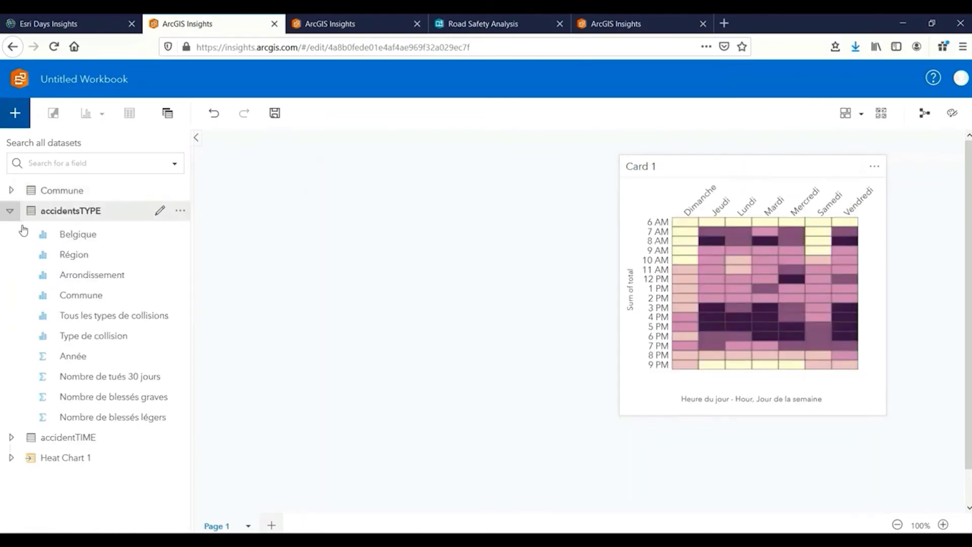
Examine the records and casualty columns in the accidentsTYPE data table, then collapse the dataset's field list
left_click(180, 211)
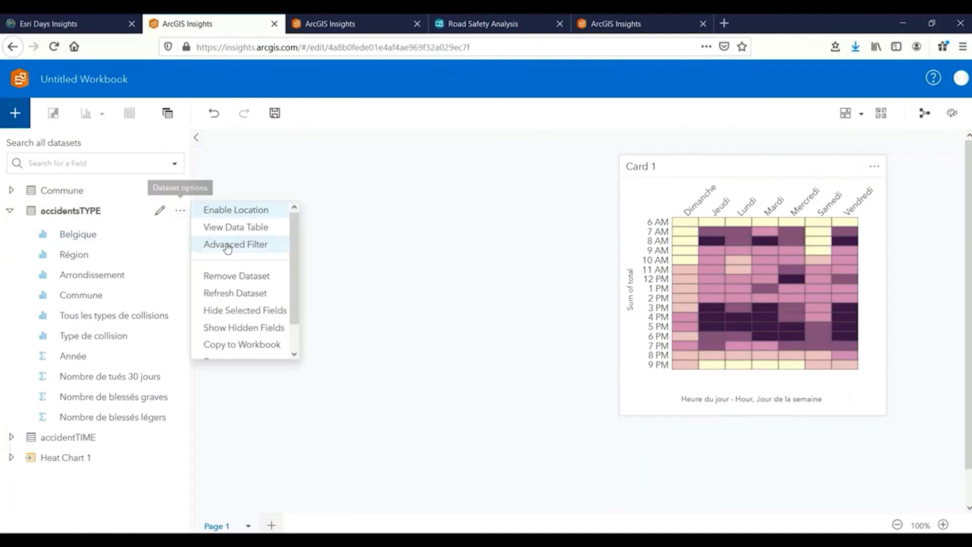
left_click(228, 226)
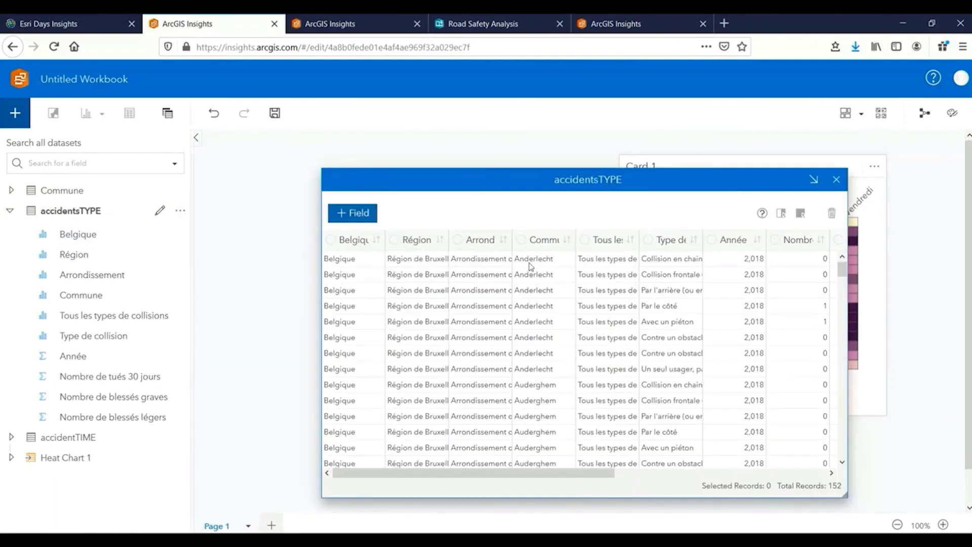
scroll(553, 412, "down", 5)
left_click_drag(557, 473, 769, 473)
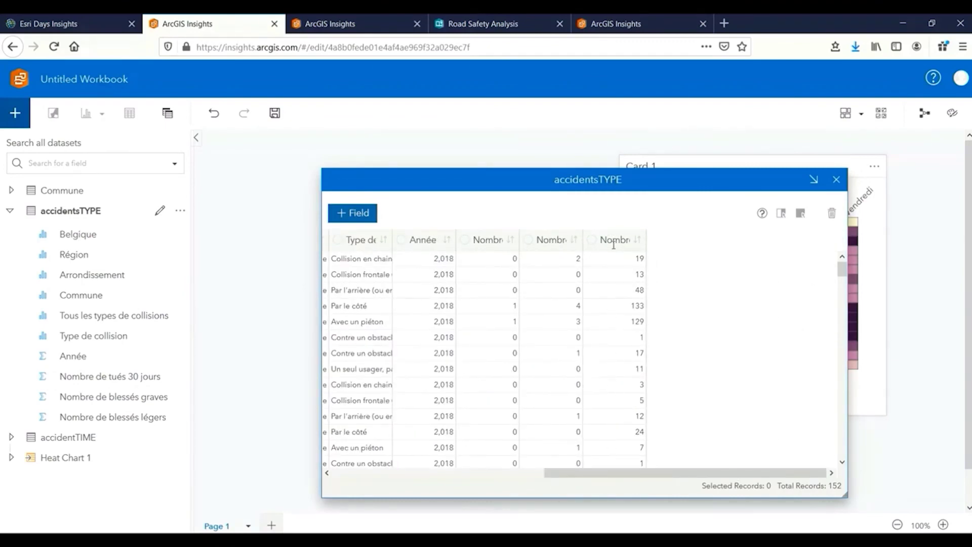
scroll(572, 364, "down", 2)
scroll(570, 391, "up", 2)
left_click(835, 181)
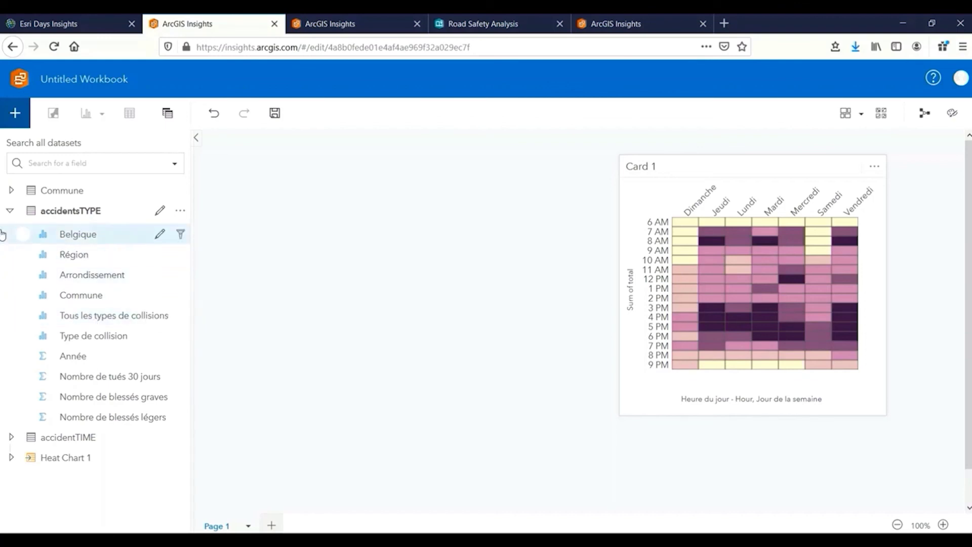
left_click(10, 191)
left_click(9, 191)
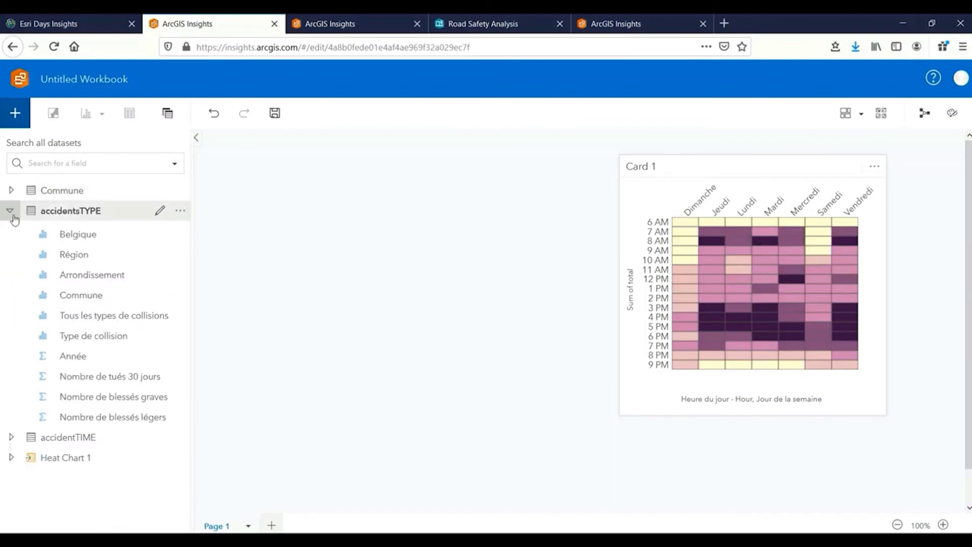
left_click(10, 210)
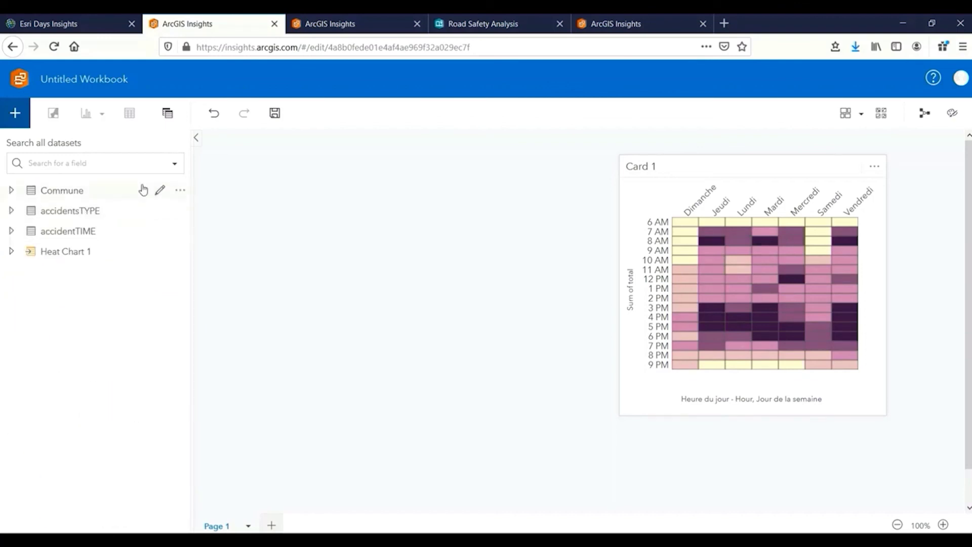
Create an inner relationship between accidentsTYPE and Commune, matching the Commune field to the NAME field
left_click(169, 112)
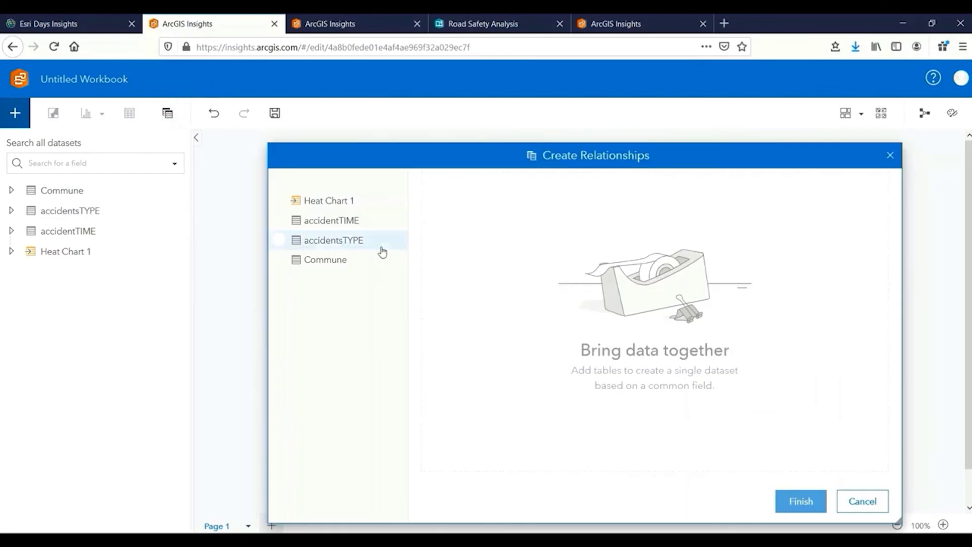
left_click(367, 239)
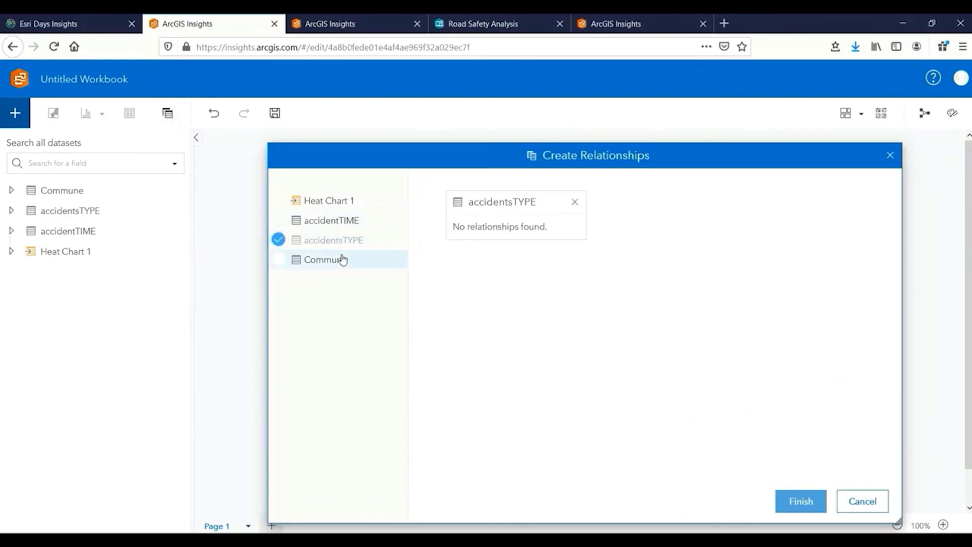
left_click(341, 259)
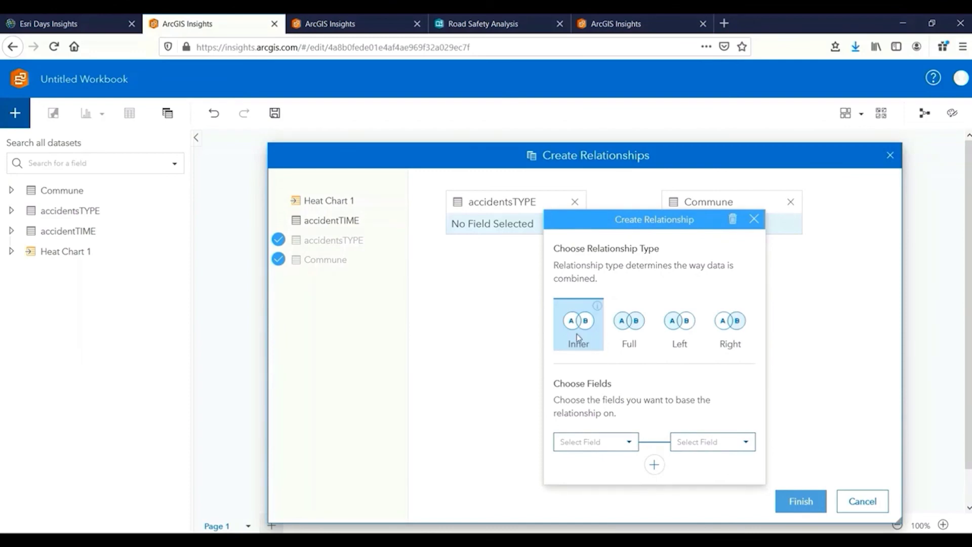
left_click(629, 442)
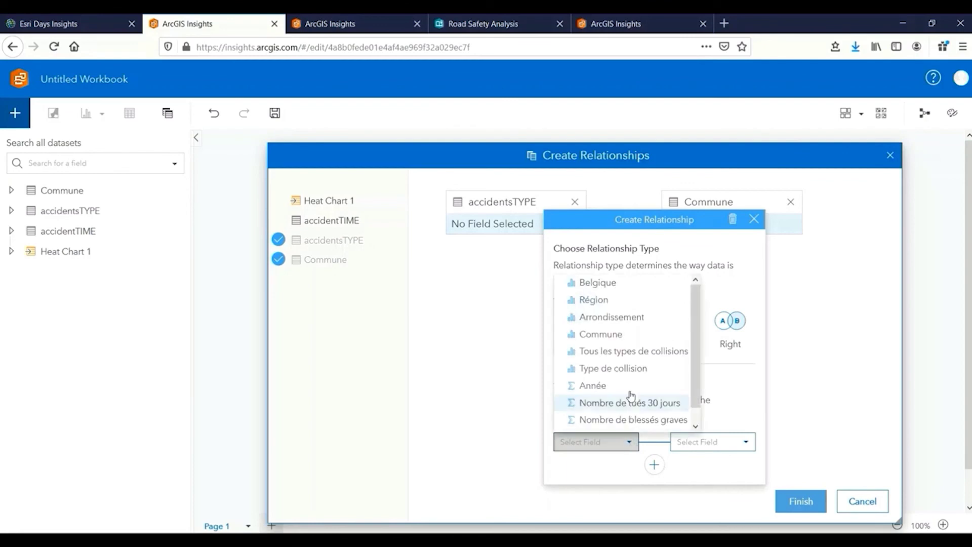
left_click(601, 334)
left_click(699, 443)
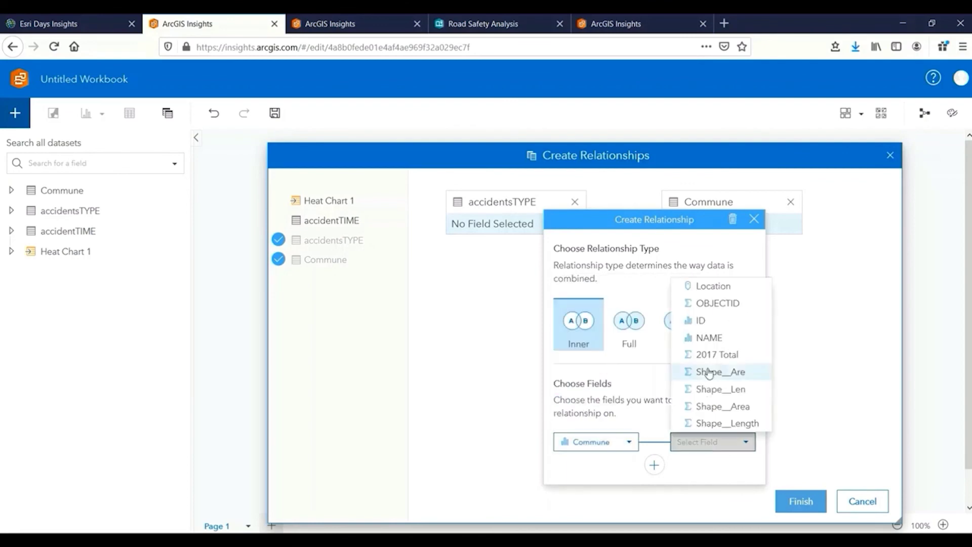
left_click(727, 341)
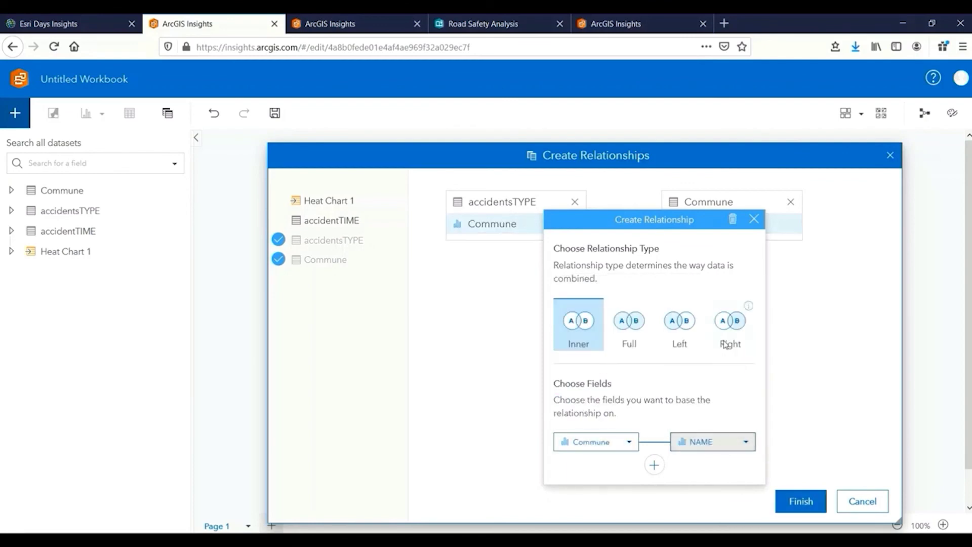
left_click(801, 501)
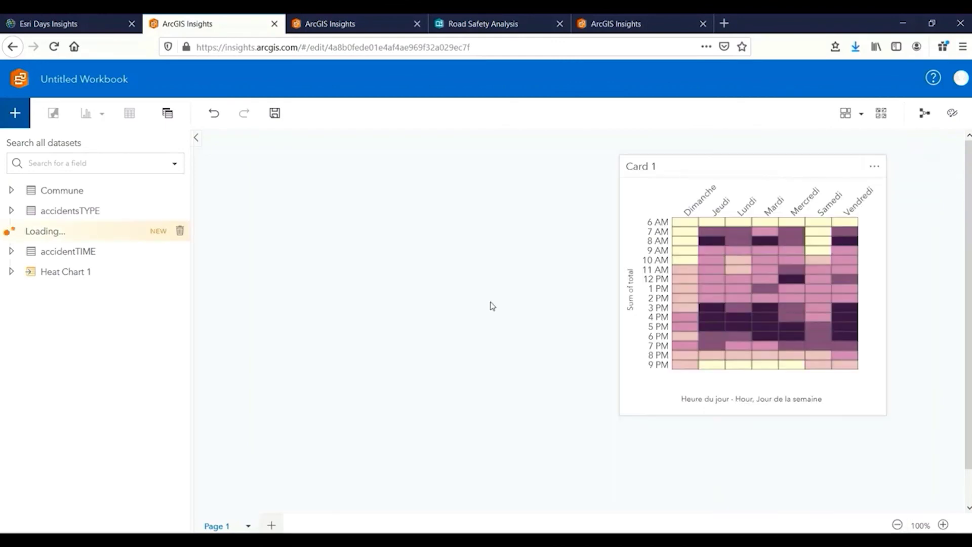
Add a new field named Total to the data table of the joined accidentsTYPE - Commune dataset
left_click(169, 231)
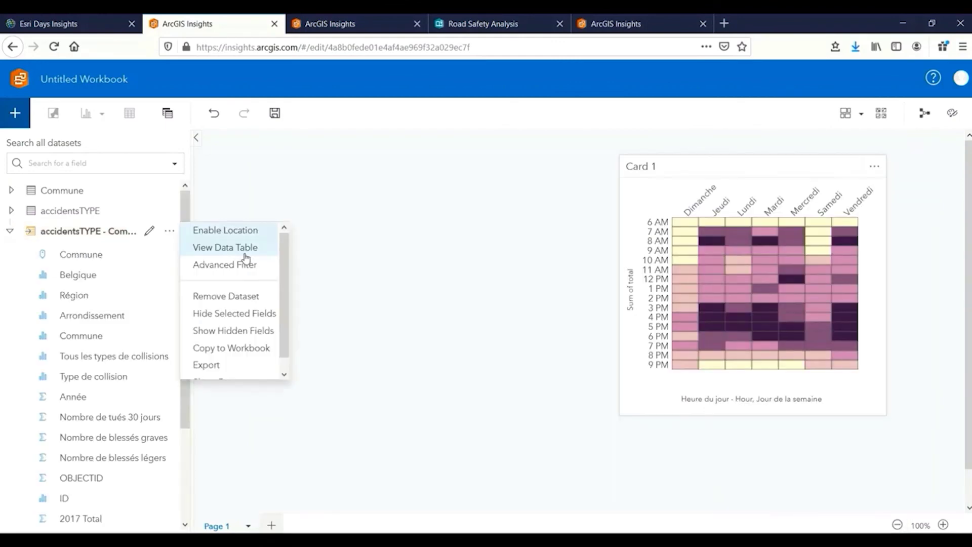
left_click(253, 248)
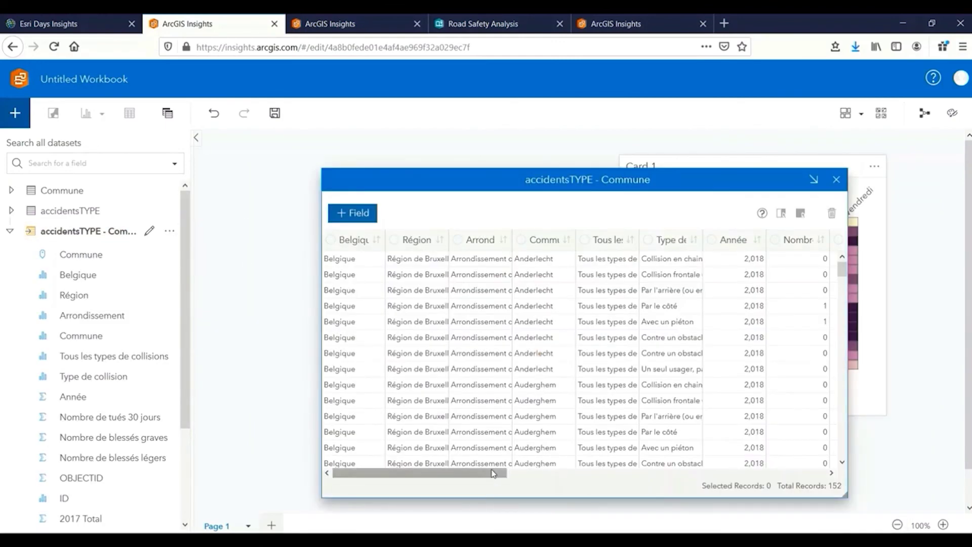
left_click_drag(482, 473, 890, 481)
left_click(347, 215)
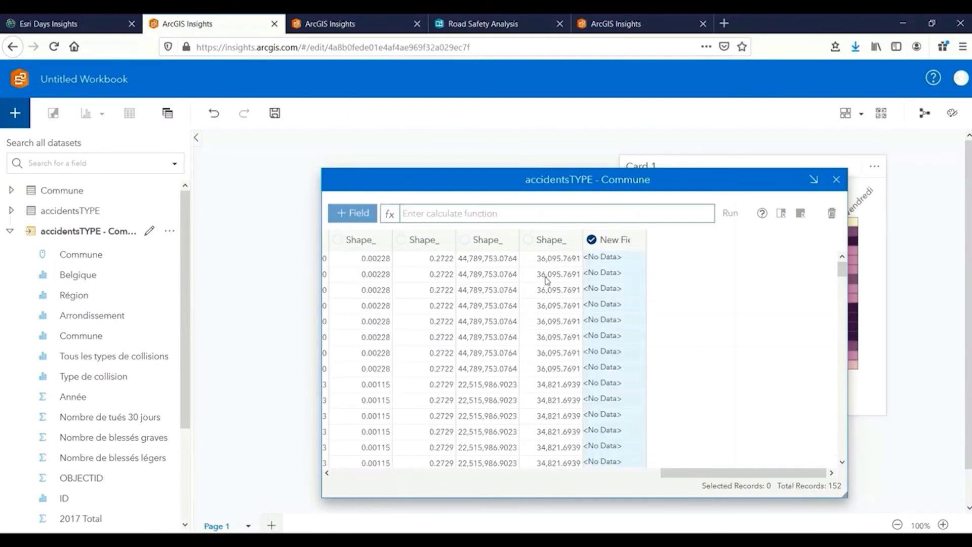
double_click(617, 241)
key("BackSpace")
key("Return")
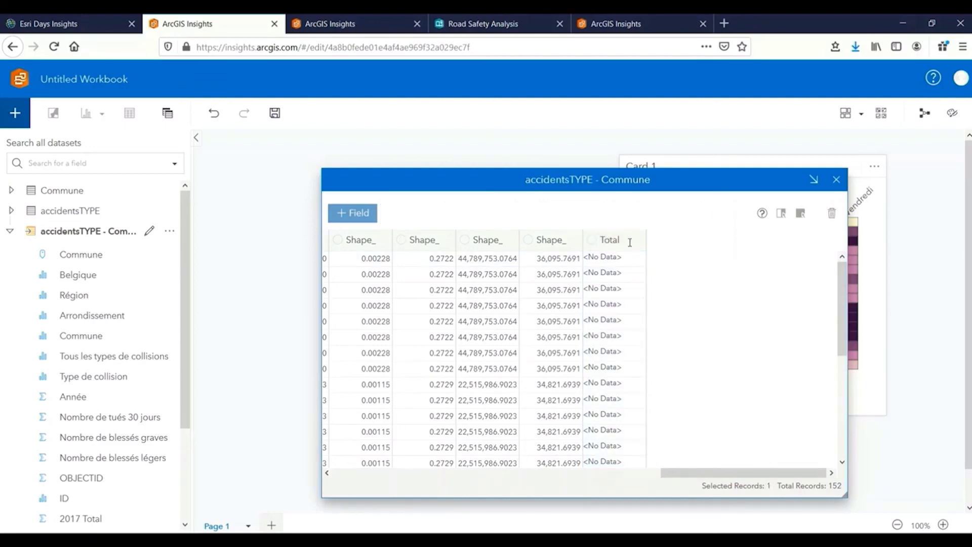
Calculate the Total field as Nombre de blessés graves + Nombre de blessés légers + Nombre de tués 30 jours, and close the data table
double_click(620, 241)
left_click(473, 217)
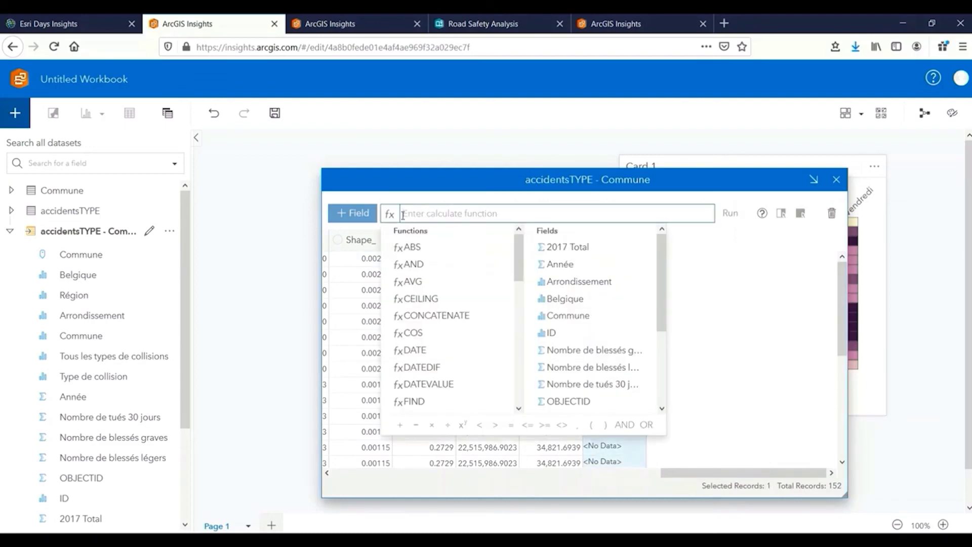
left_click(565, 349)
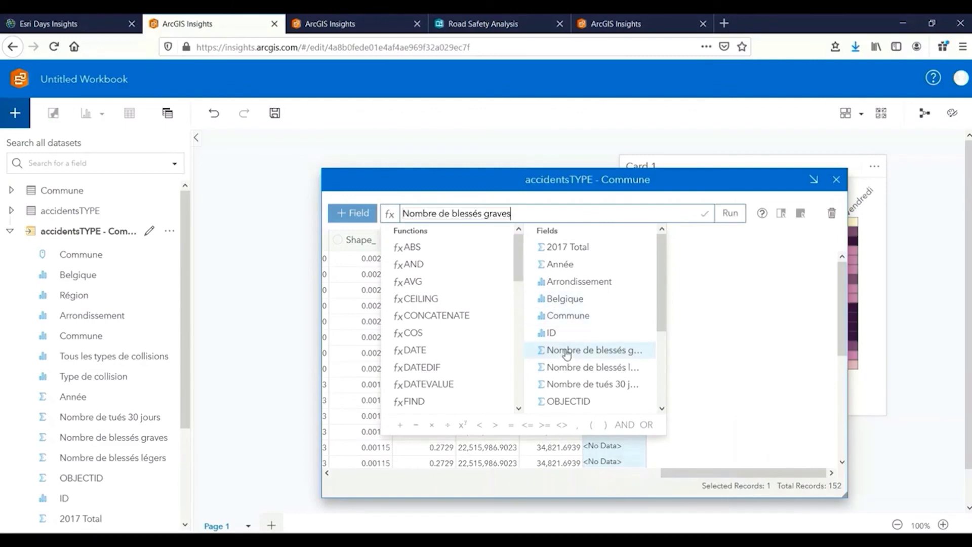
left_click(400, 426)
left_click(590, 367)
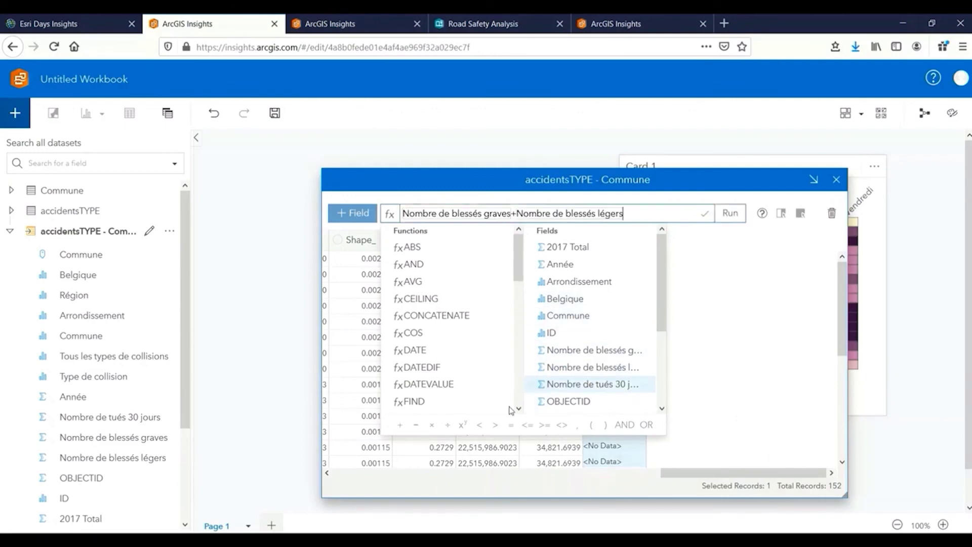
left_click(401, 425)
left_click(625, 385)
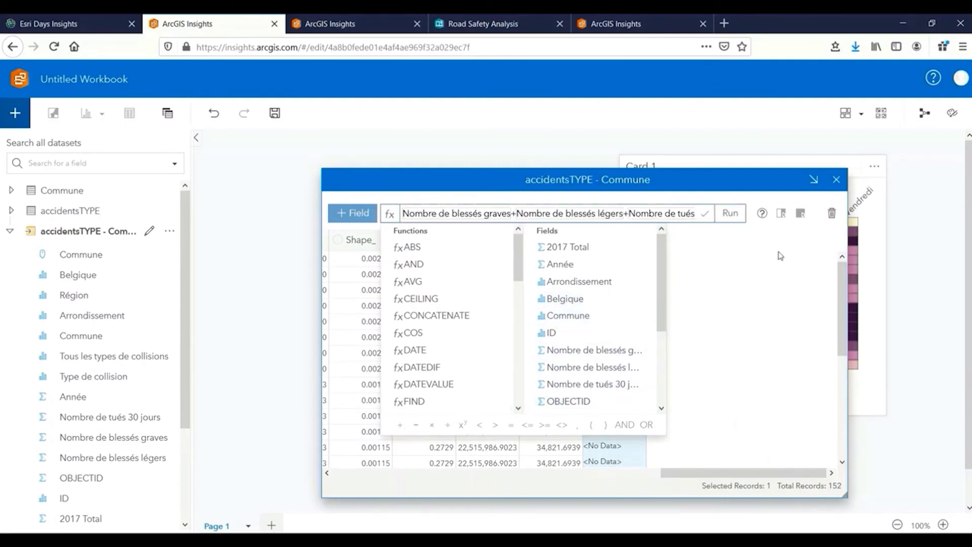
left_click(738, 215)
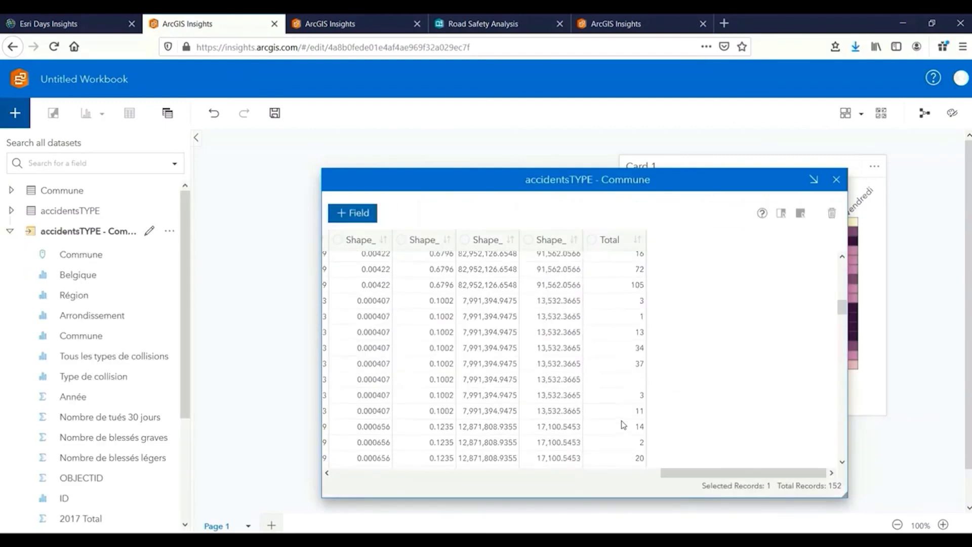
left_click(836, 179)
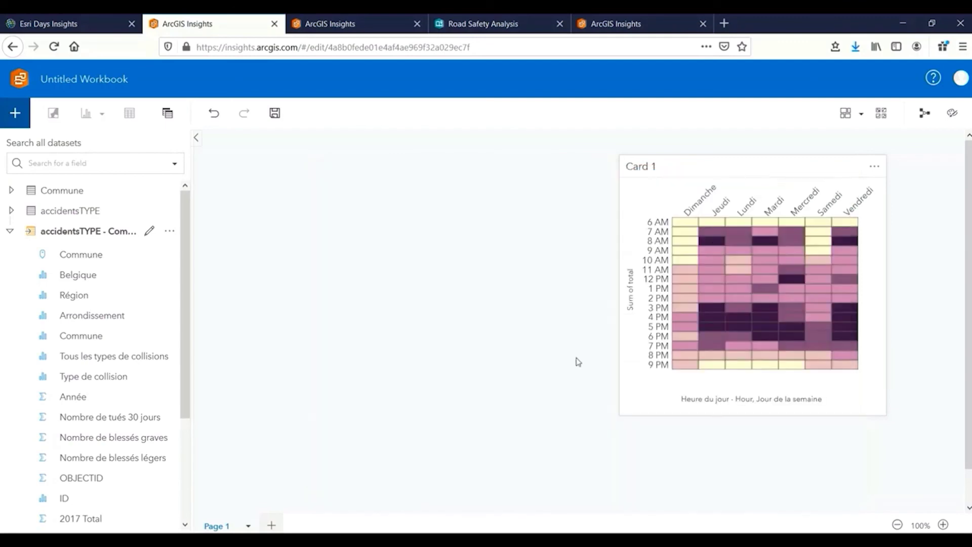
Create a map card from the joined dataset's Total field, enlarge it beside the heat chart, and inspect a commune's value
scroll(101, 355, "down", 3)
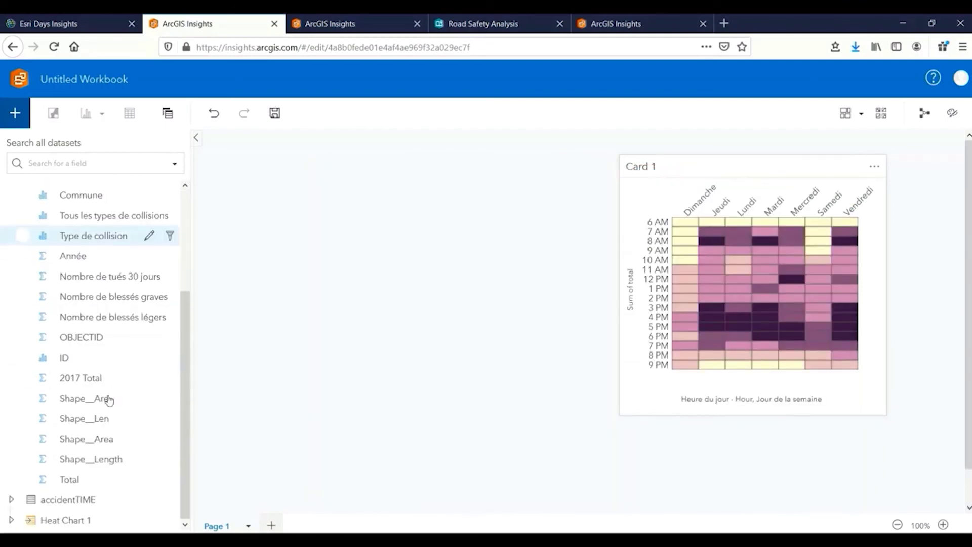
left_click(96, 479)
left_click_drag(124, 476, 283, 230)
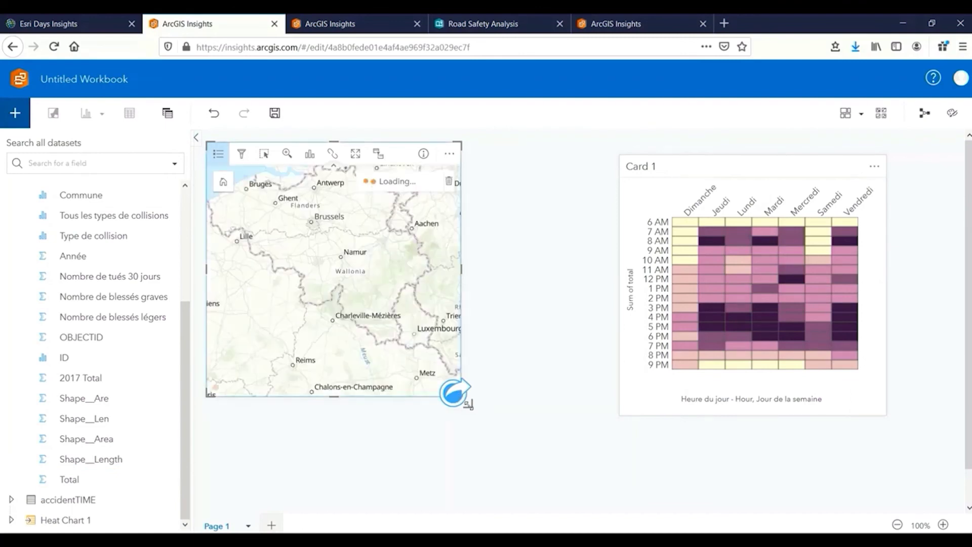
left_click_drag(467, 410, 601, 435)
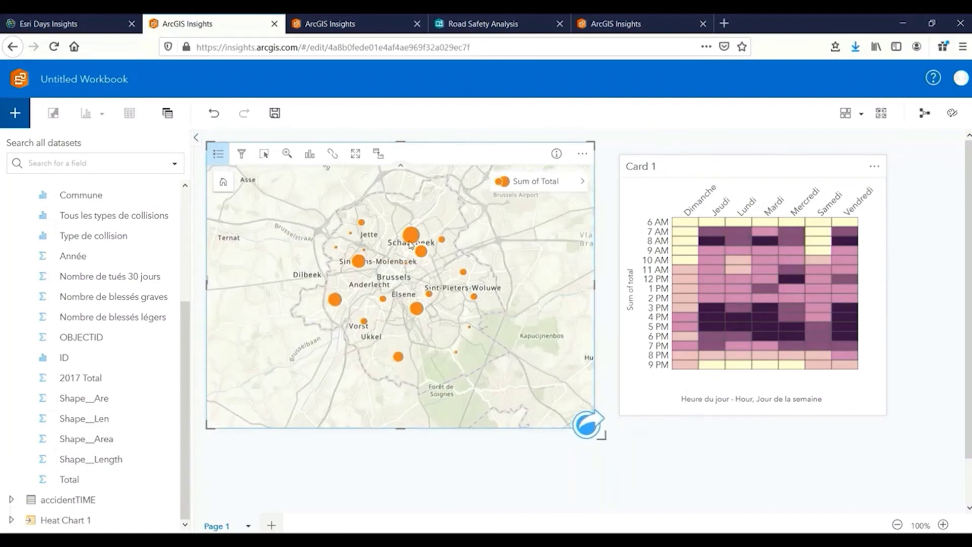
mouse_move(421, 252)
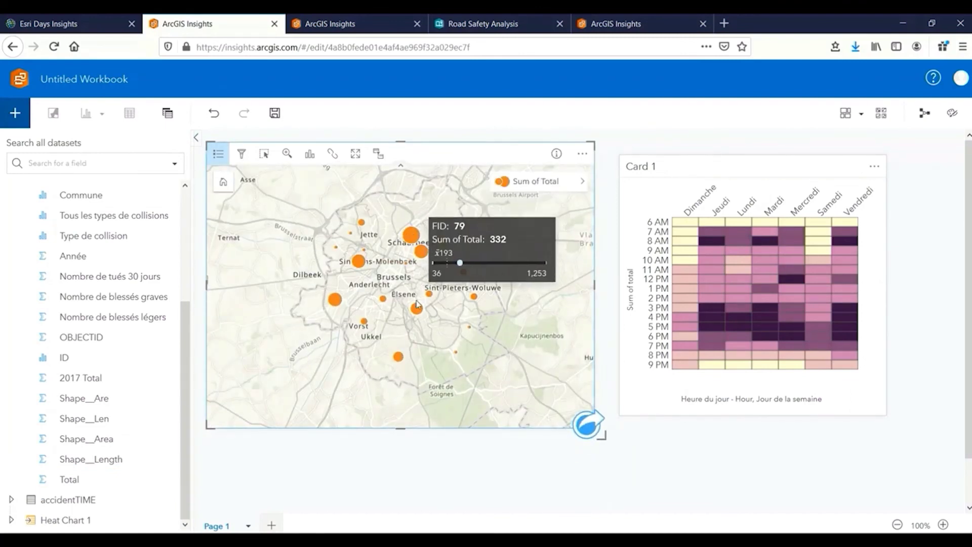
Change the Sum of Total map layer's symbol type to Counts and Amounts (Color)
left_click(582, 182)
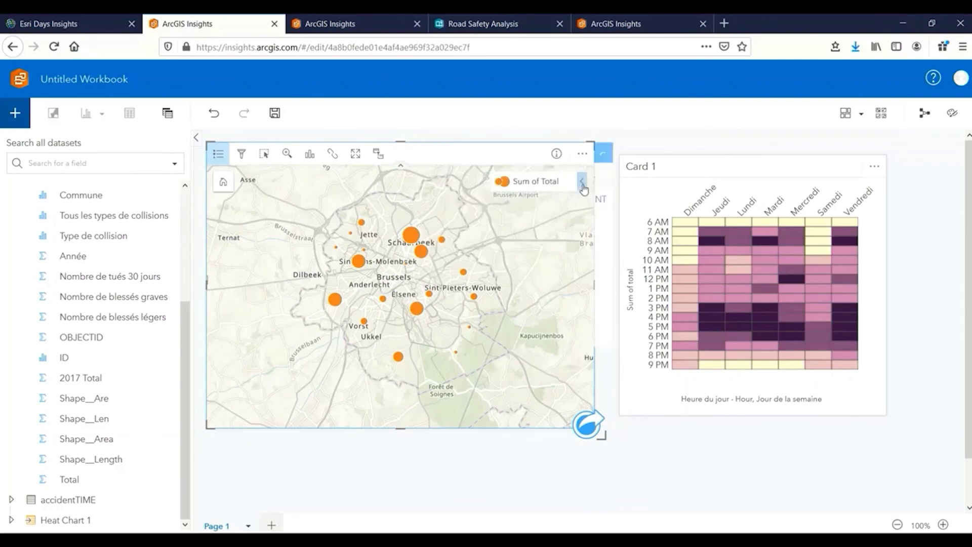
left_click(657, 176)
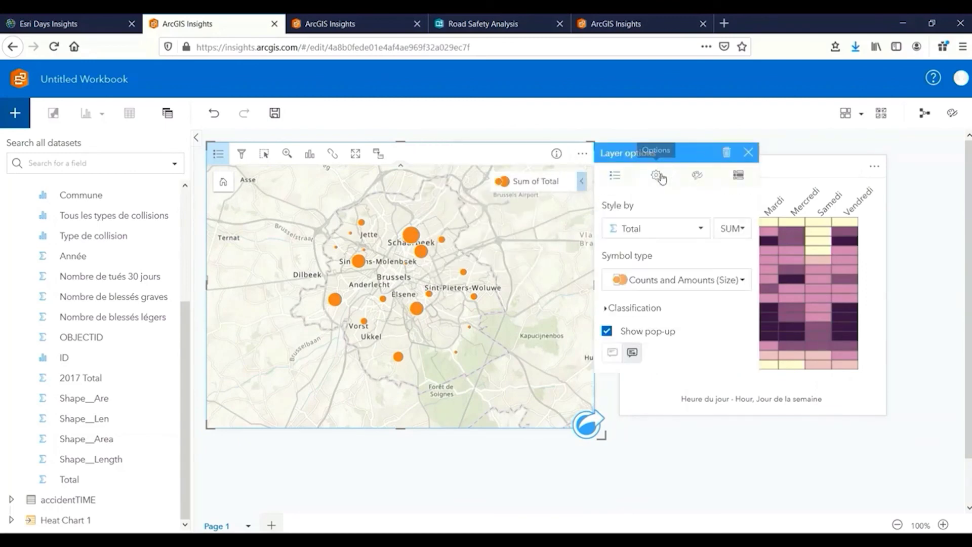
left_click(712, 284)
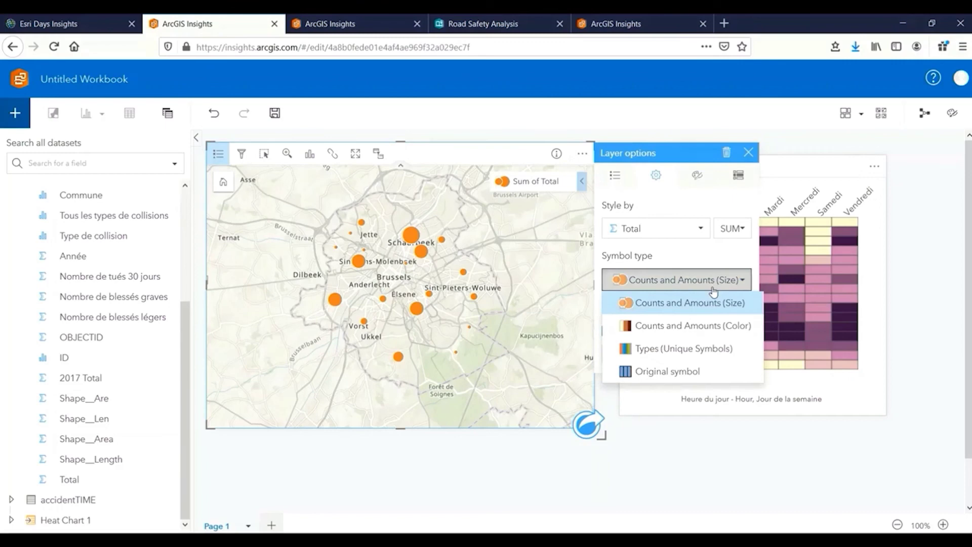
left_click(709, 326)
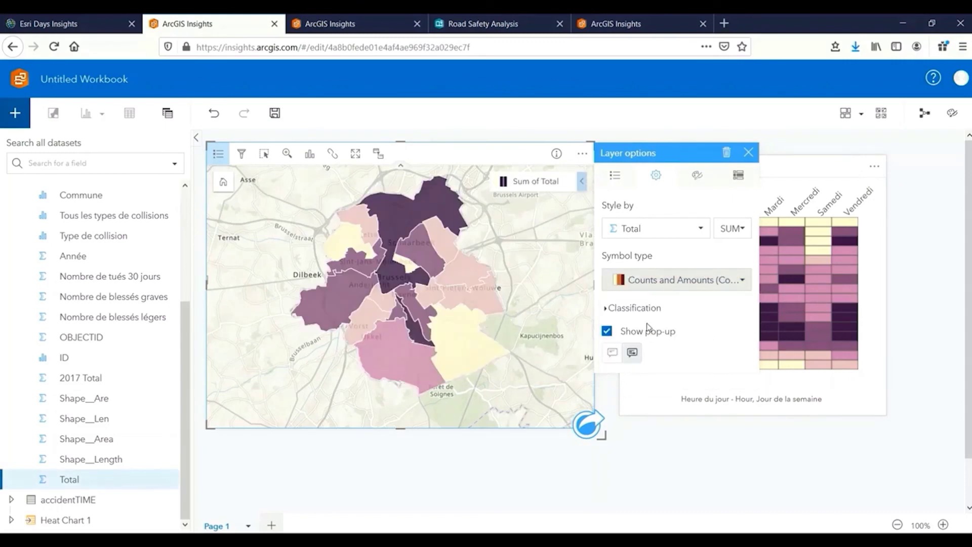